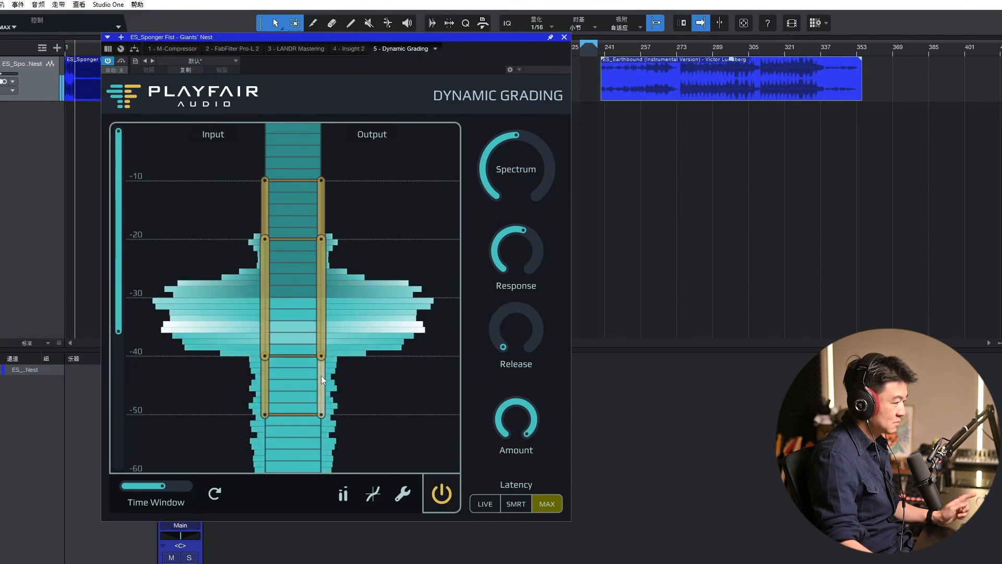
Step: Raise the two lowest output handles to about -30 and -40 dB, then compare the sound with processing off and on
{"action": "left_click_drag", "start_coordinate": [321, 375], "coordinate": [350, 319]}
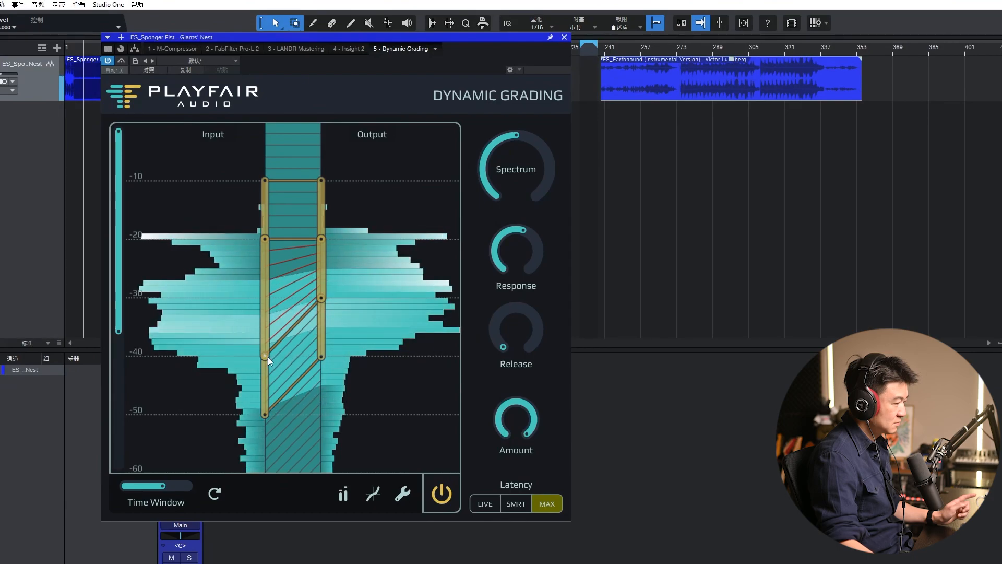
{"action": "left_click_drag", "start_coordinate": [268, 356], "coordinate": [267, 361]}
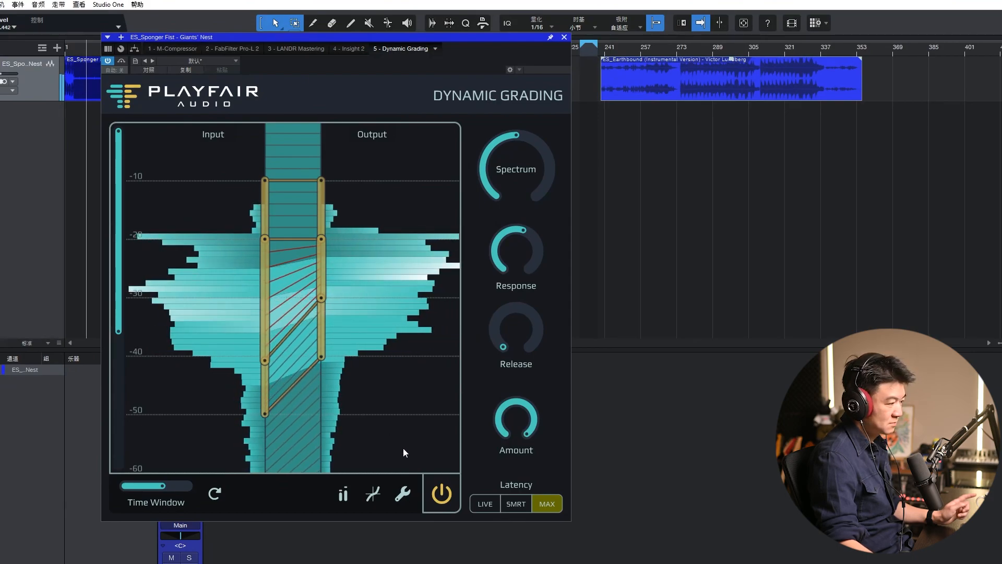
{"action": "left_click", "coordinate": [440, 495]}
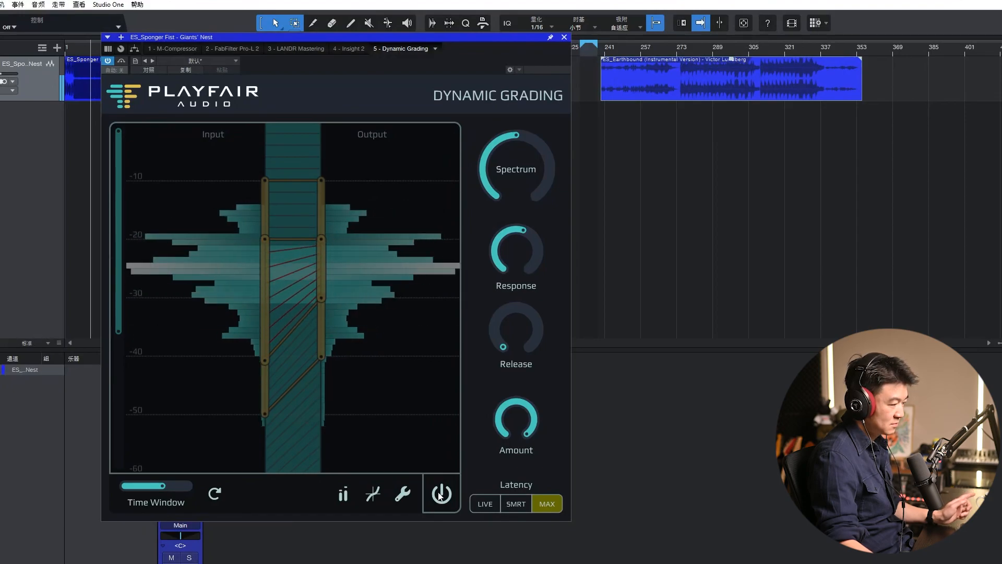
{"action": "left_click", "coordinate": [440, 495]}
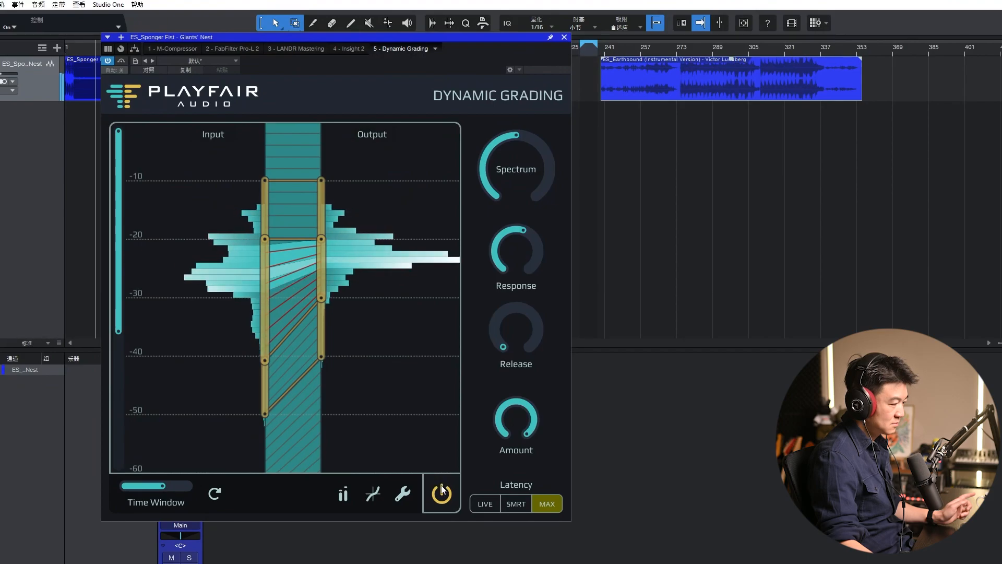
{"action": "left_click", "coordinate": [441, 494]}
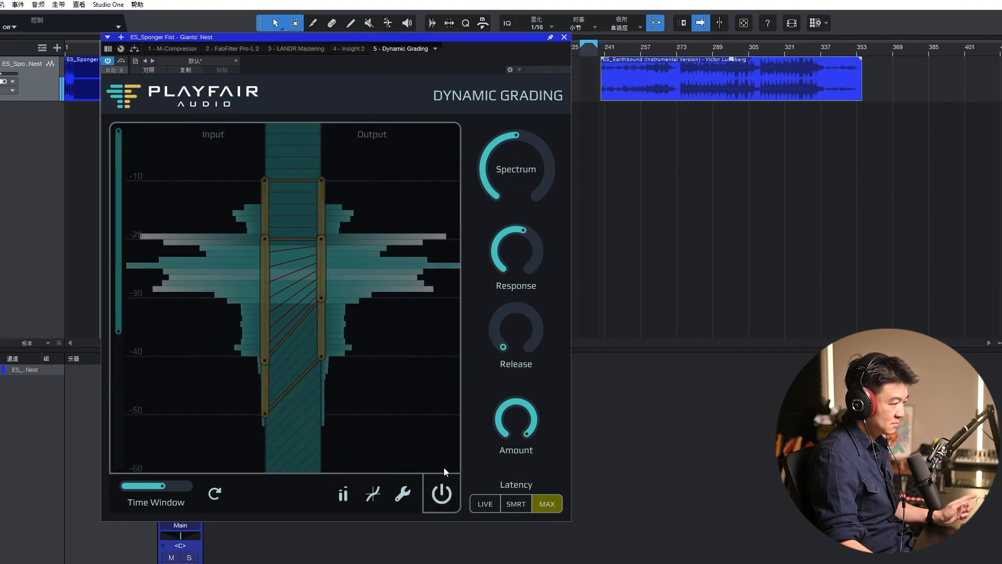
{"action": "left_click", "coordinate": [442, 495]}
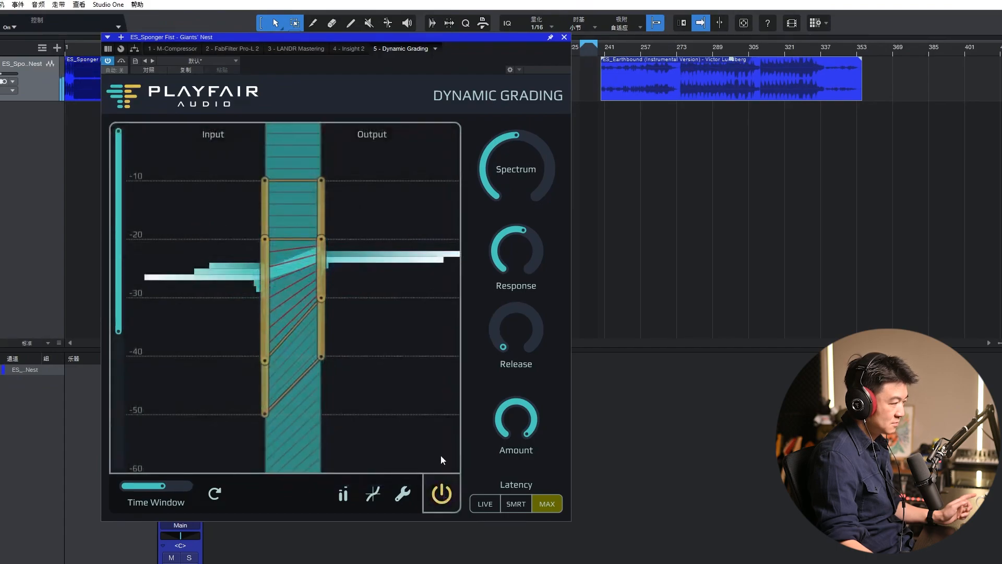
Step: Expand the middle range from about -21 to -28 dB at the input to about -17 to -32 dB at the output, with the lowest output handle near -50 dB
{"action": "left_click_drag", "start_coordinate": [264, 360], "coordinate": [265, 321]}
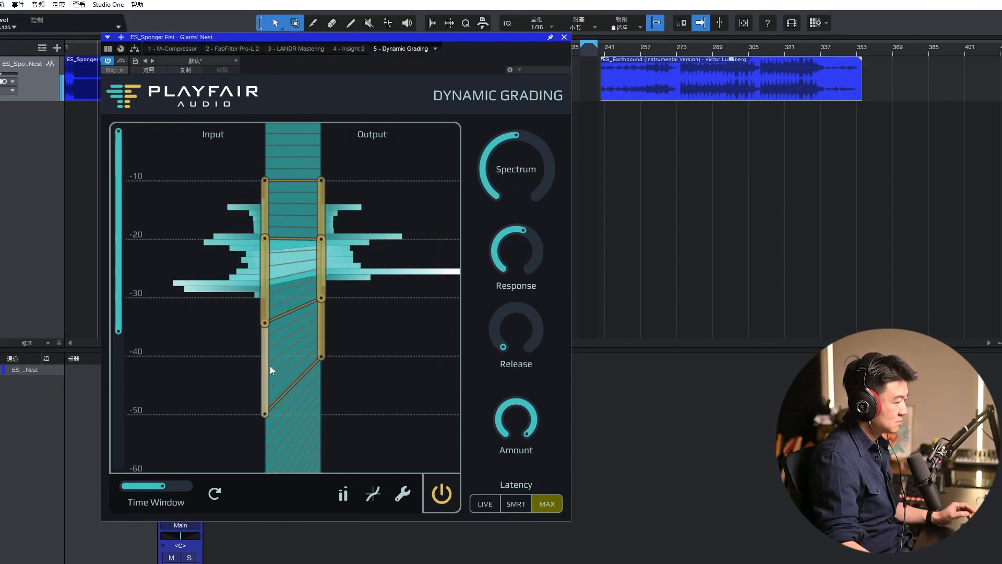
{"action": "left_click_drag", "start_coordinate": [267, 327], "coordinate": [262, 287]}
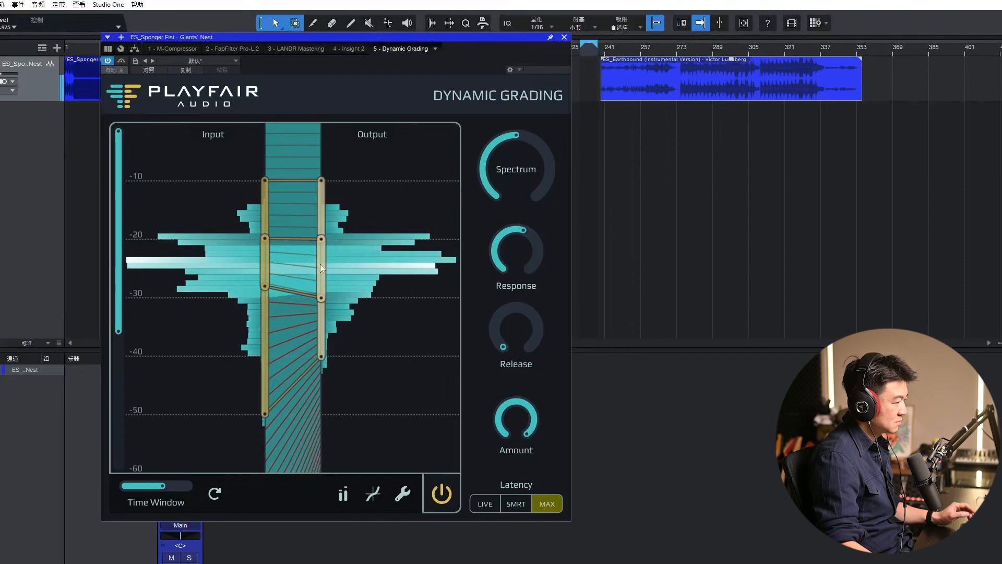
{"action": "left_click_drag", "start_coordinate": [265, 238], "coordinate": [321, 218]}
{"action": "left_click_drag", "start_coordinate": [321, 304], "coordinate": [321, 312]}
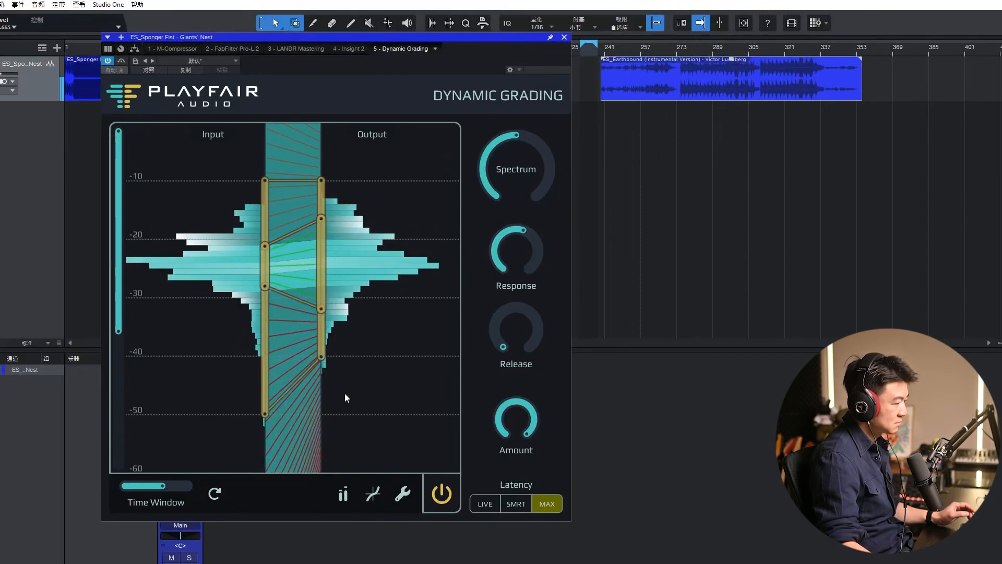
{"action": "left_click_drag", "start_coordinate": [318, 357], "coordinate": [328, 415]}
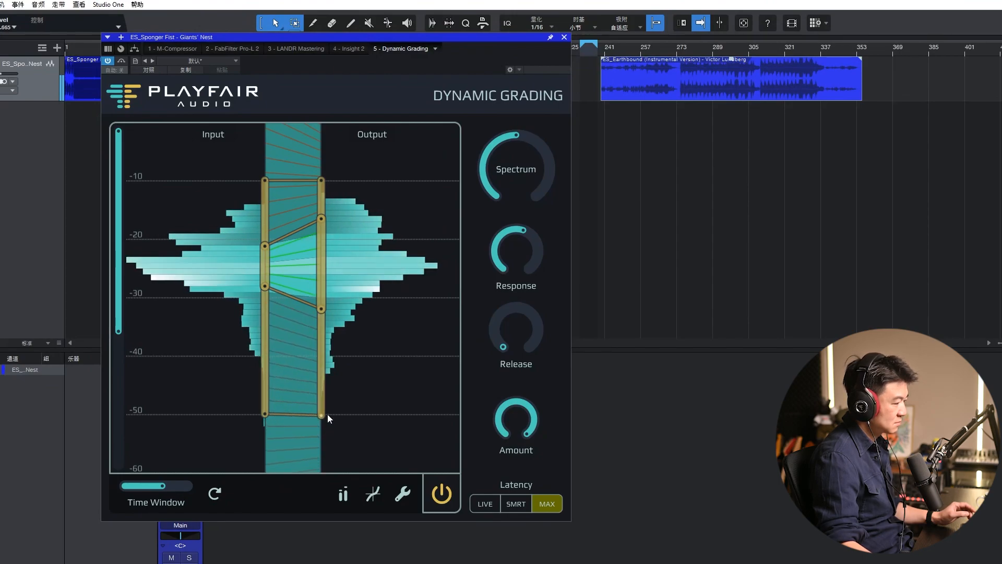
Step: Set the latency mode to SMRT while bypassing the processing, and switch the processing back on
{"action": "left_click", "coordinate": [442, 495]}
{"action": "left_click", "coordinate": [517, 506]}
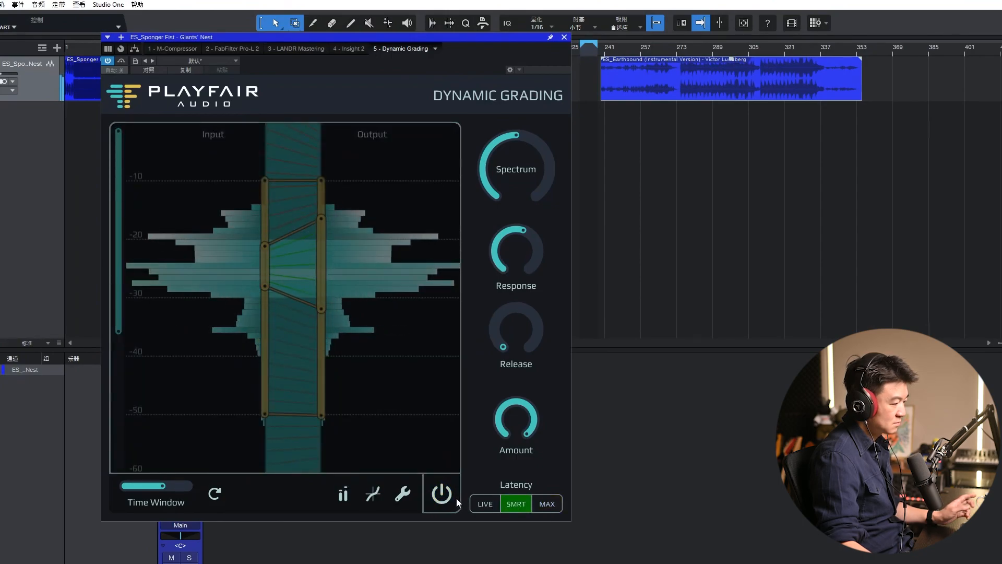
{"action": "left_click", "coordinate": [445, 498]}
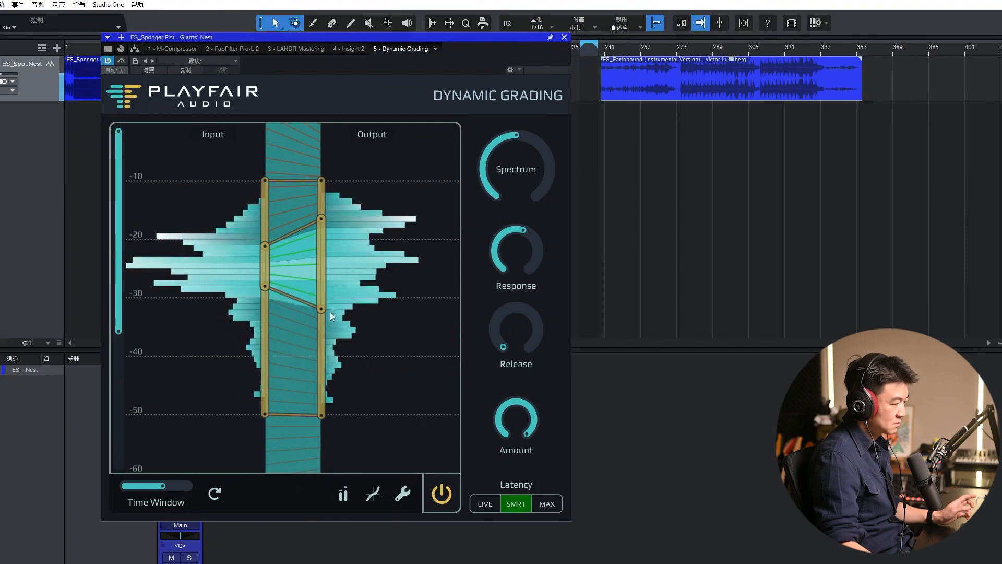
Step: Exaggerate the expansion by raising the middle range's lower input handle to about -27 dB, and compare with processing off and on
{"action": "left_click_drag", "start_coordinate": [266, 287], "coordinate": [265, 279]}
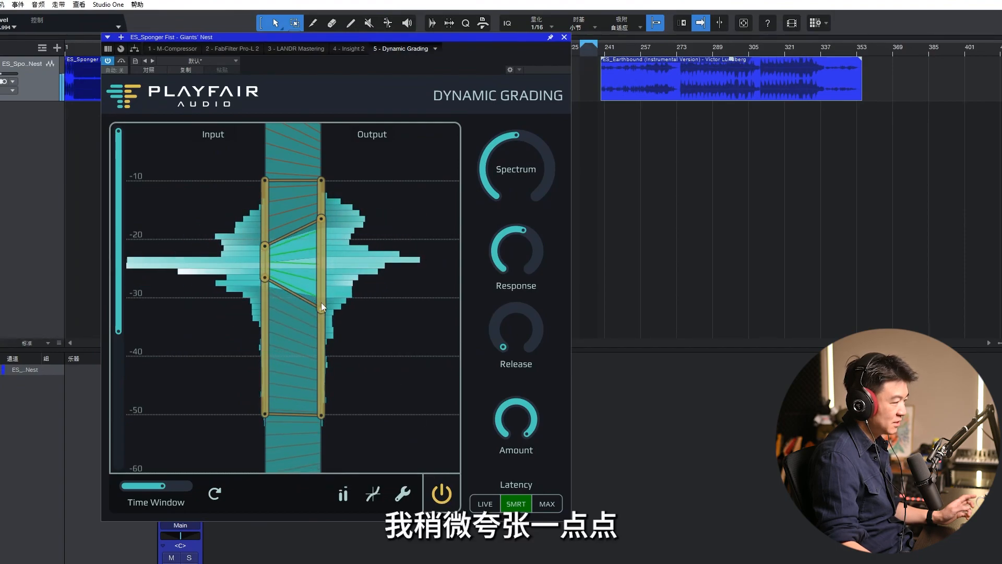
{"action": "left_click_drag", "start_coordinate": [321, 305], "coordinate": [321, 309]}
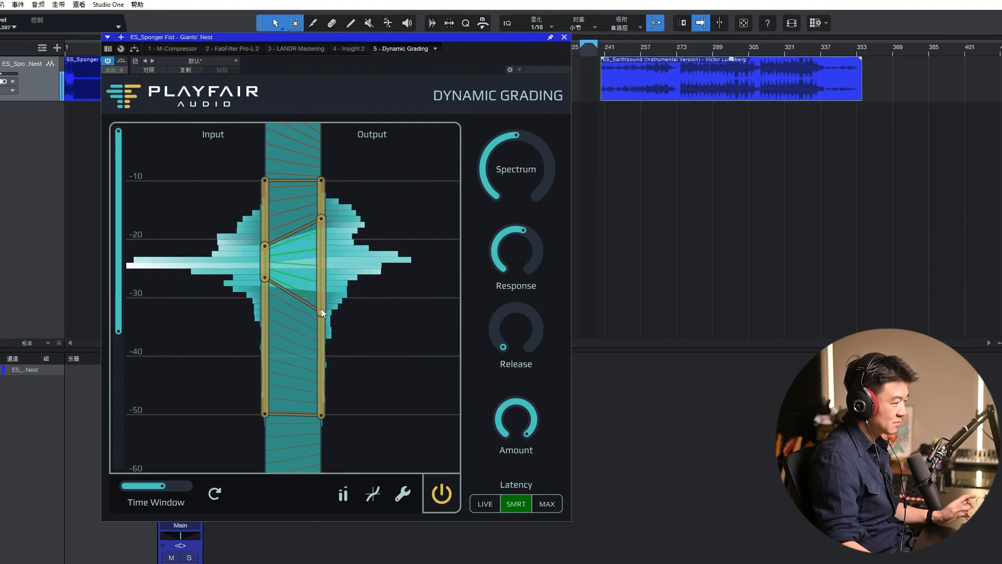
{"action": "left_click", "coordinate": [441, 496]}
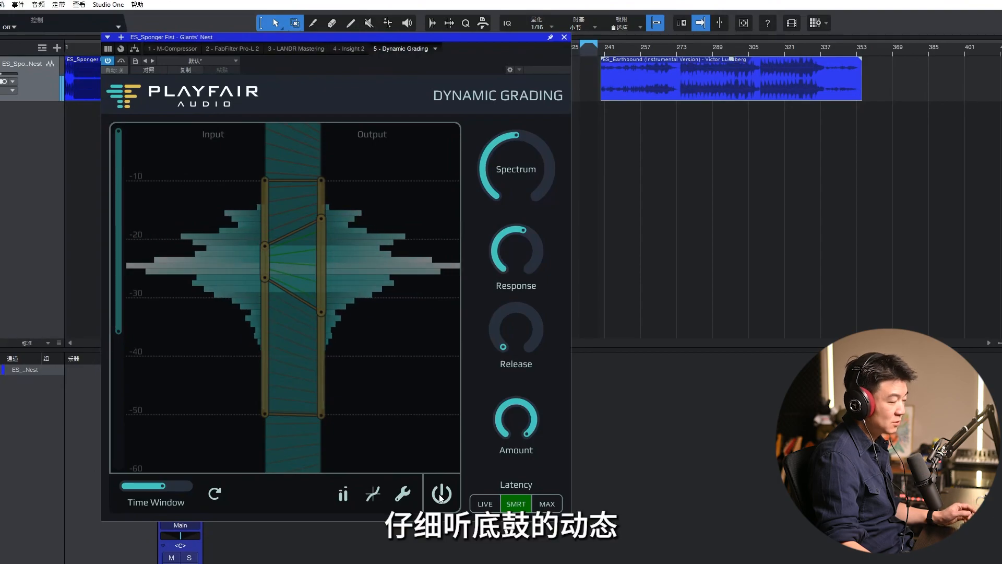
{"action": "left_click", "coordinate": [441, 496]}
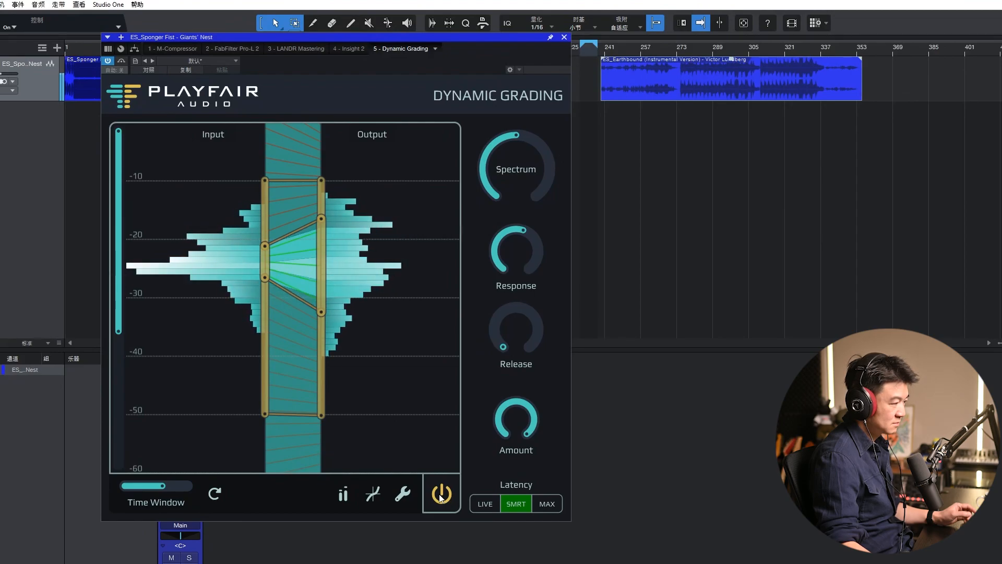
{"action": "left_click", "coordinate": [441, 495]}
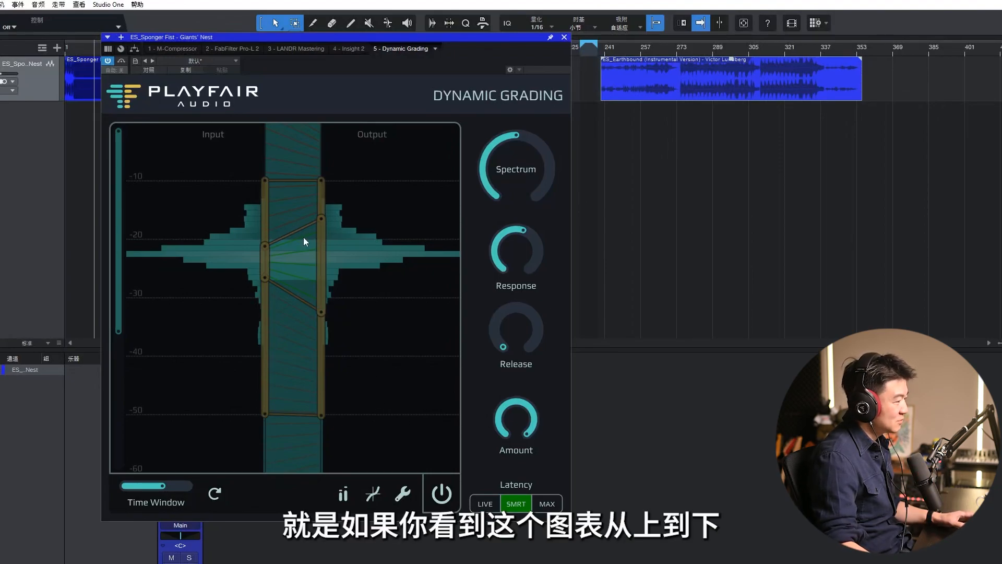
{"action": "left_click", "coordinate": [436, 494]}
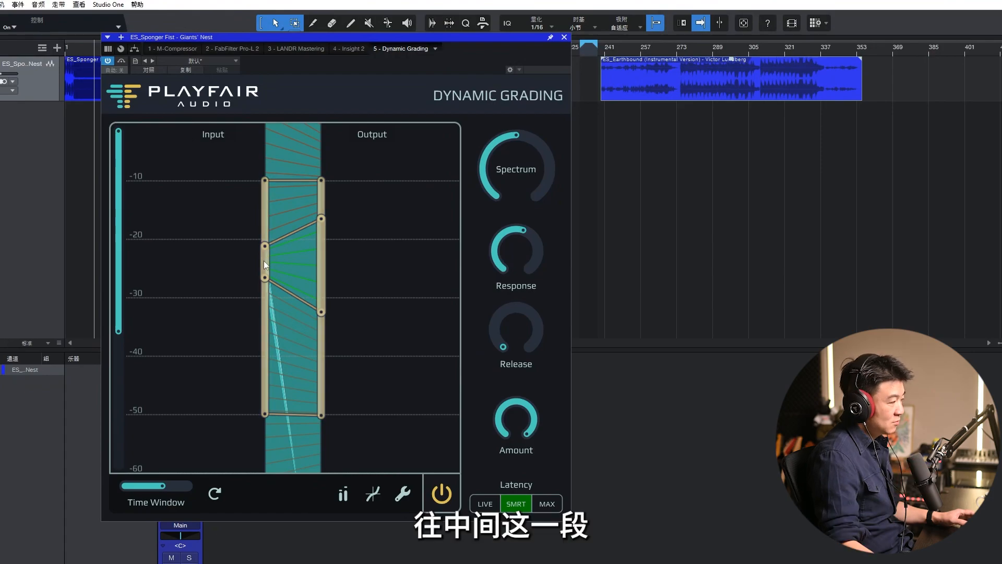
Step: Compress an input range of about -20 to -35 dB into about -20 to -25 dB, then play the track and compare it with processing bypassed
{"action": "left_click_drag", "start_coordinate": [266, 278], "coordinate": [265, 327]}
{"action": "left_click_drag", "start_coordinate": [266, 246], "coordinate": [319, 225]}
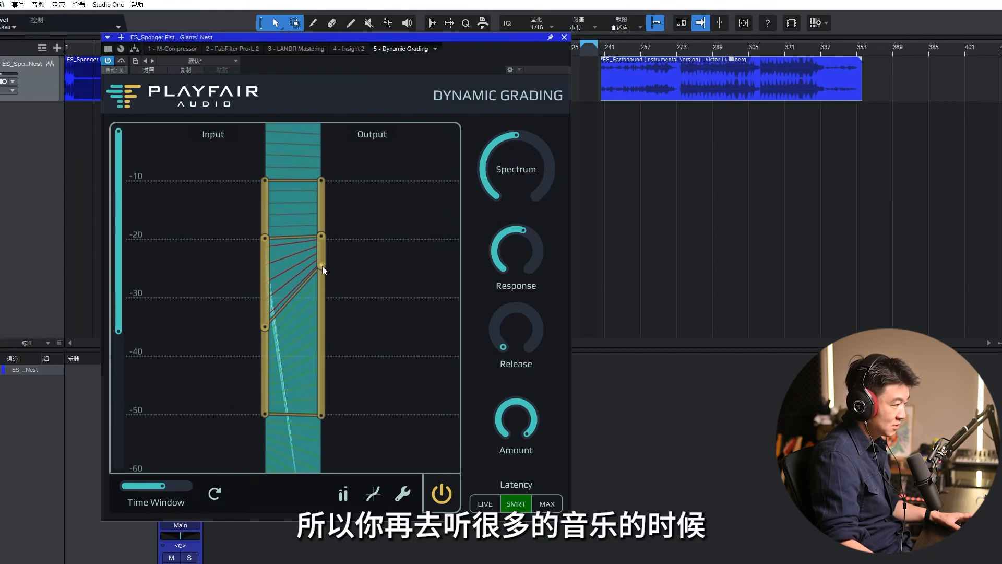
{"action": "key", "text": "space"}
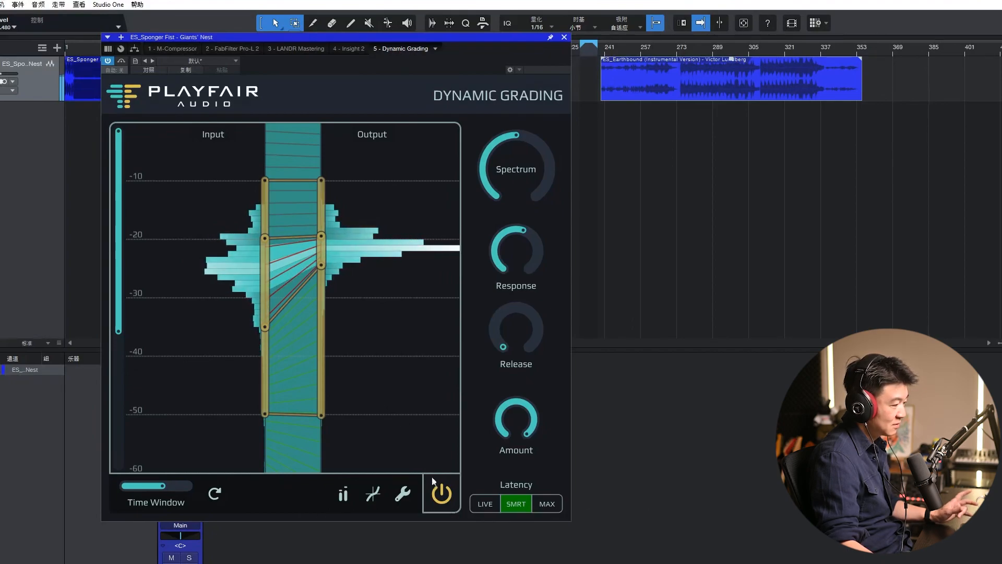
{"action": "left_click", "coordinate": [442, 495]}
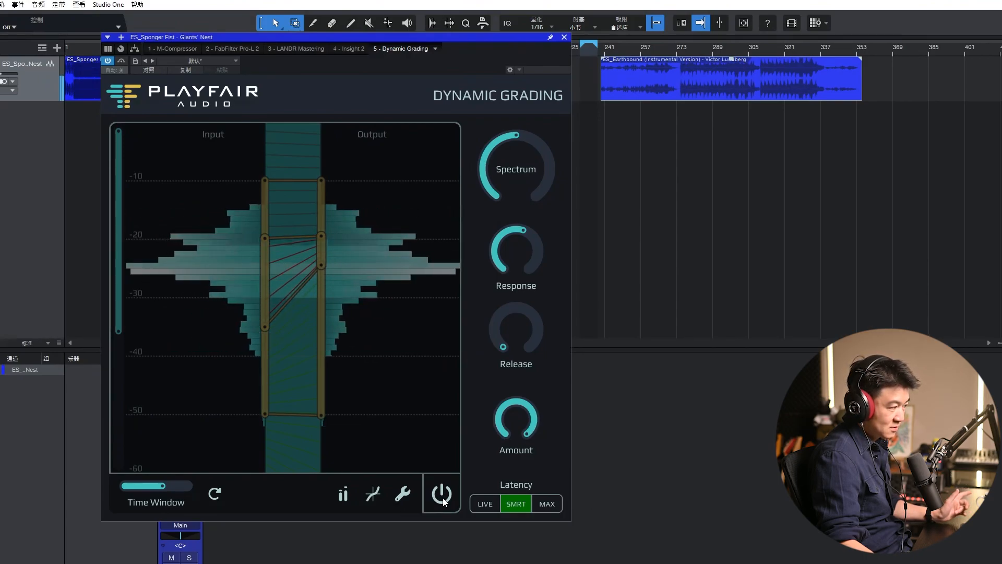
{"action": "left_click", "coordinate": [442, 499]}
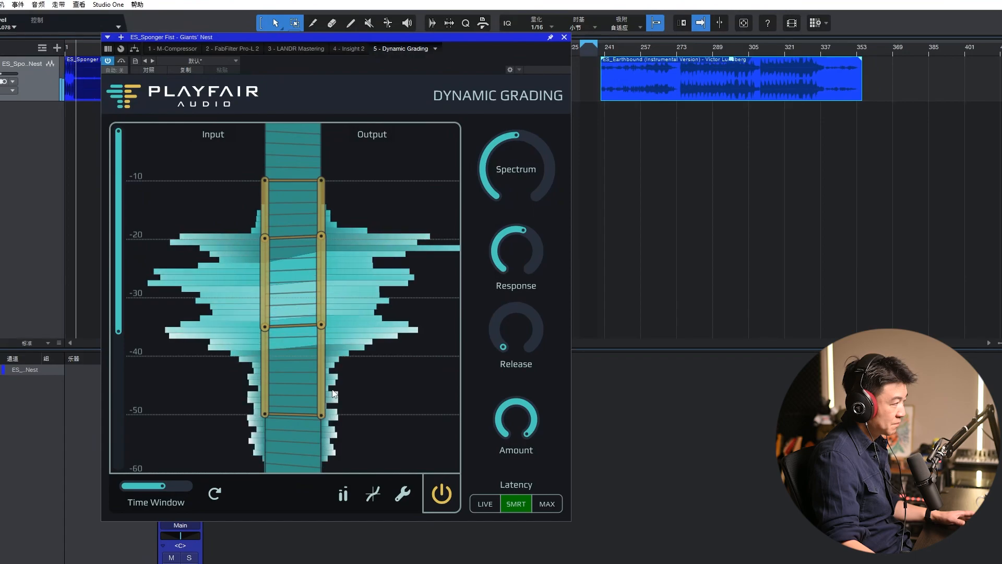
Step: Adjust the two lowest output handles to about -29 and -39 dB to lift the quieter levels
{"action": "left_click_drag", "start_coordinate": [322, 412], "coordinate": [330, 331]}
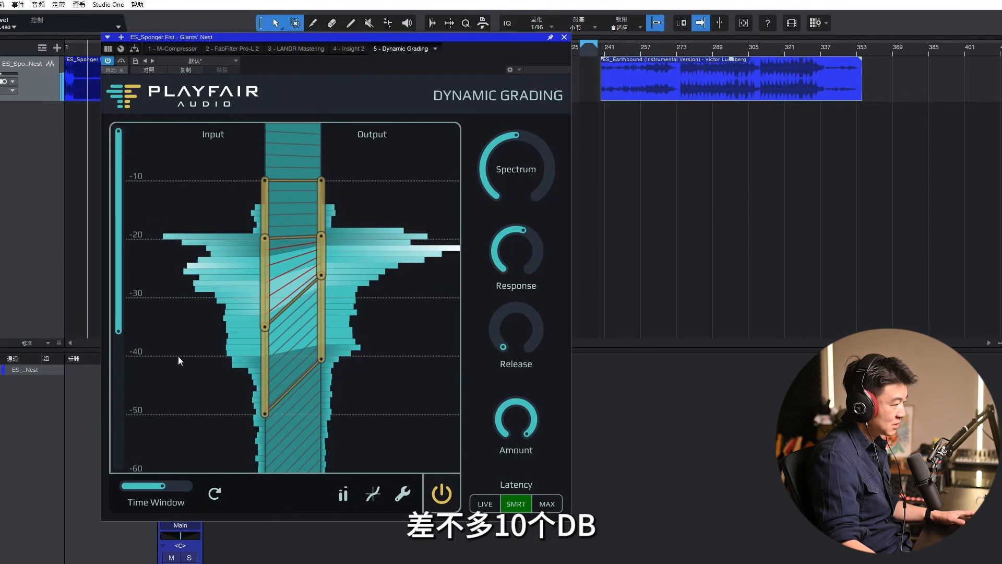
{"action": "left_click_drag", "start_coordinate": [316, 322], "coordinate": [321, 307]}
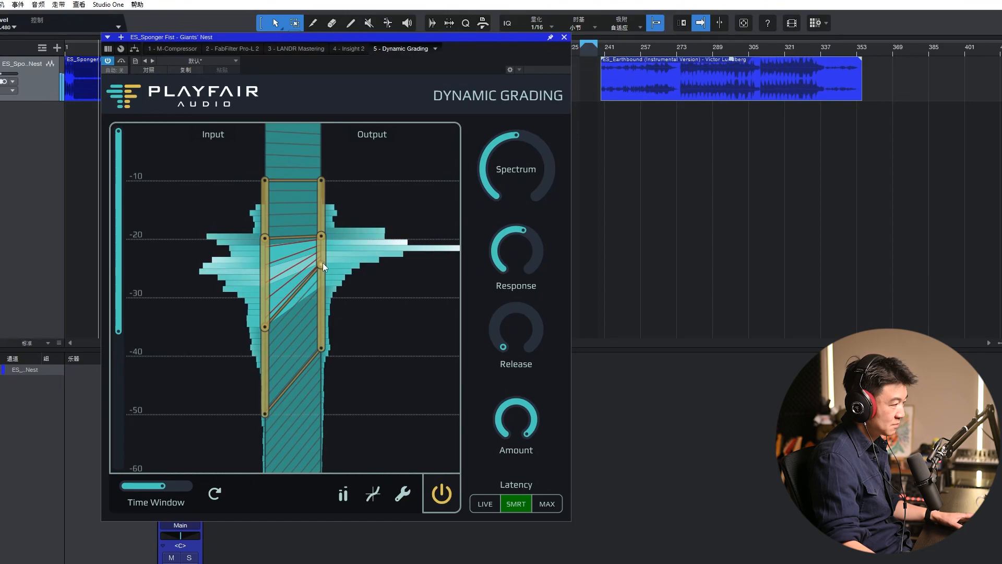
{"action": "left_click_drag", "start_coordinate": [322, 263], "coordinate": [321, 290]}
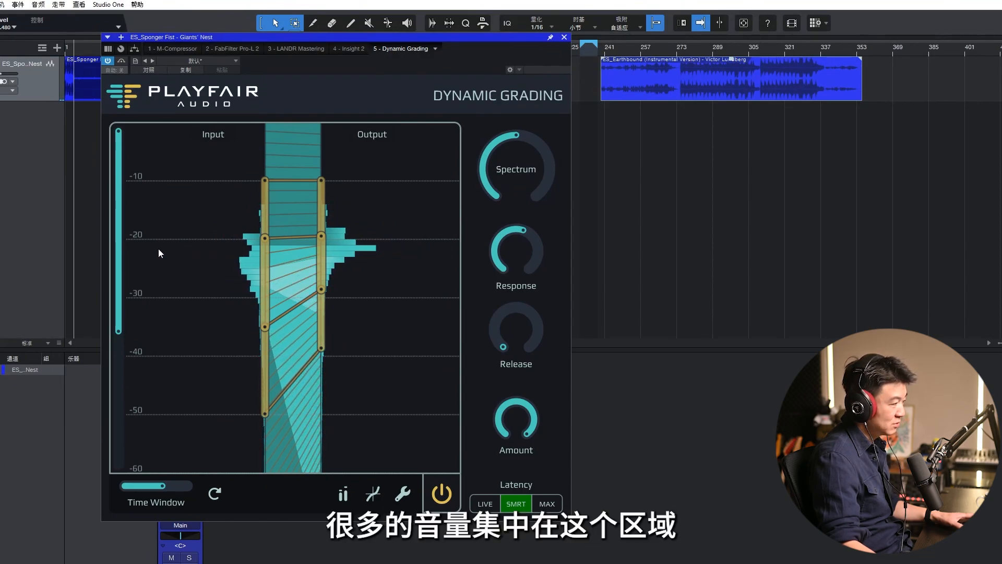
Step: Expand the input range of about -20 to -29 dB to about -15 to -35 dB, with the lowest output handle near -50 dB
{"action": "left_click_drag", "start_coordinate": [264, 319], "coordinate": [266, 292]}
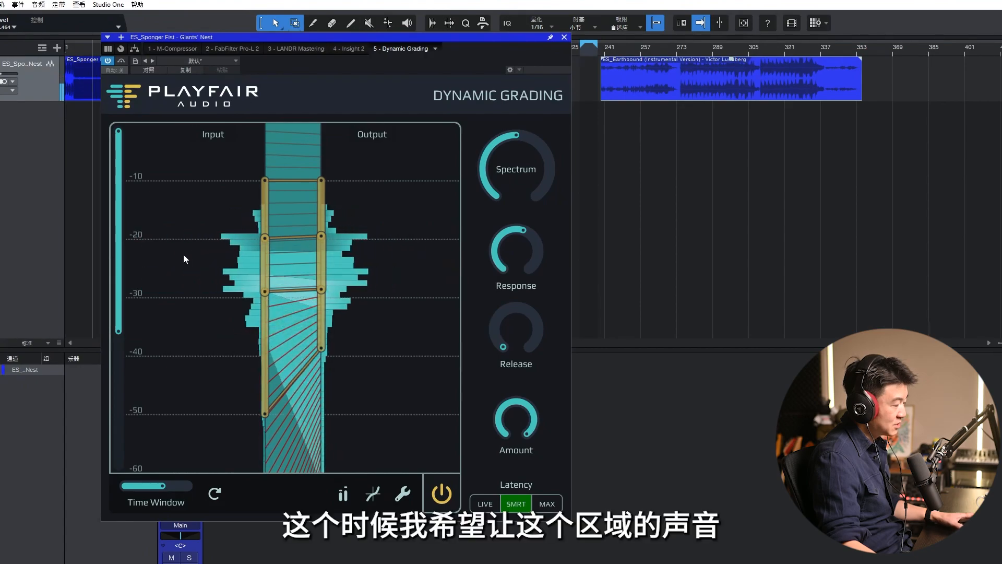
{"action": "left_click_drag", "start_coordinate": [327, 339], "coordinate": [328, 409]}
{"action": "left_click_drag", "start_coordinate": [321, 287], "coordinate": [322, 314]}
{"action": "left_click_drag", "start_coordinate": [321, 236], "coordinate": [321, 218]}
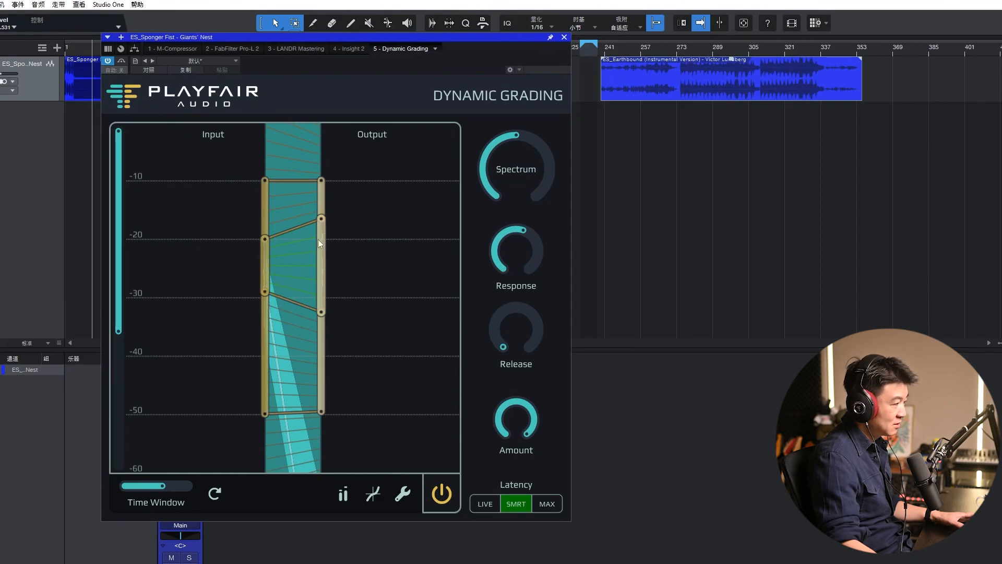
{"action": "left_click_drag", "start_coordinate": [323, 218], "coordinate": [327, 207]}
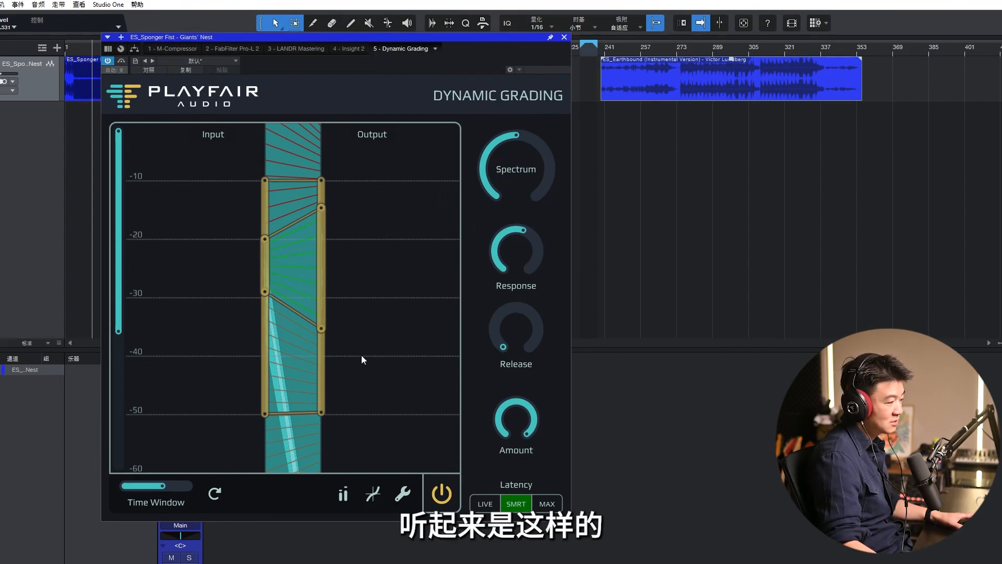
Step: Clear the level histogram and compare the expanded dynamics with processing off and on
{"action": "left_click", "coordinate": [215, 494]}
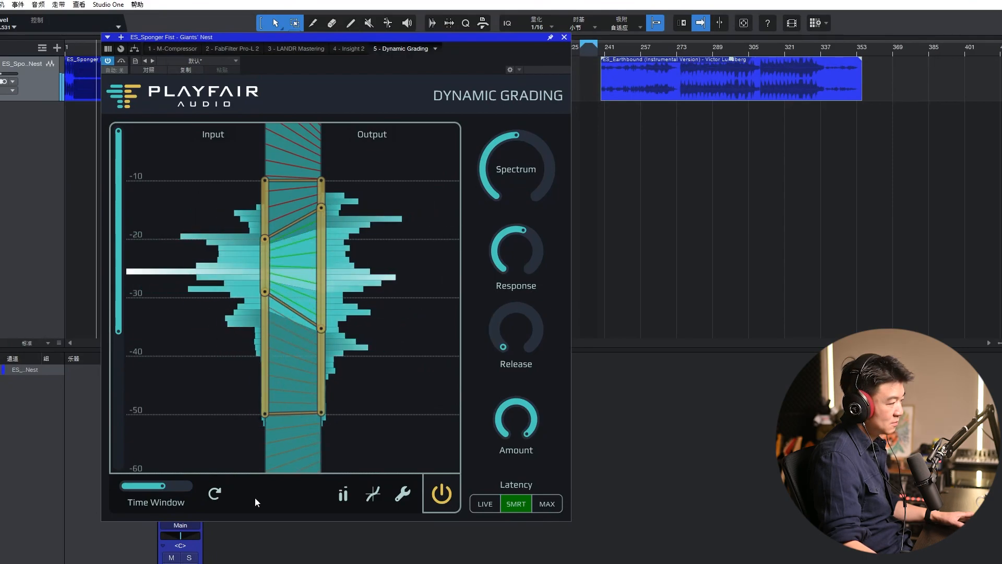
{"action": "left_click", "coordinate": [441, 503]}
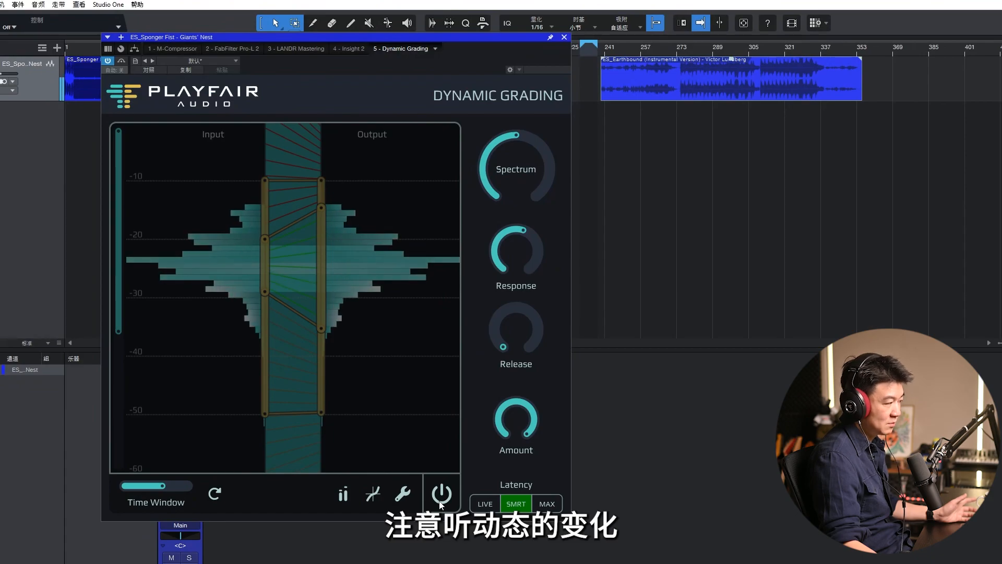
{"action": "left_click", "coordinate": [440, 504]}
{"action": "left_click", "coordinate": [440, 505]}
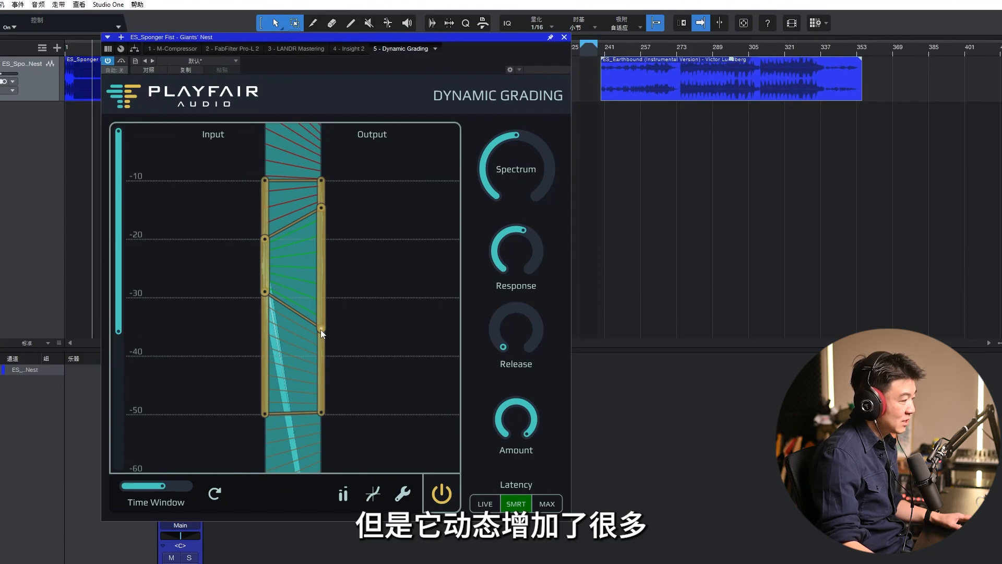
Step: Turn on the meters and the curve display in the dynamics graph
{"action": "left_click", "coordinate": [346, 494]}
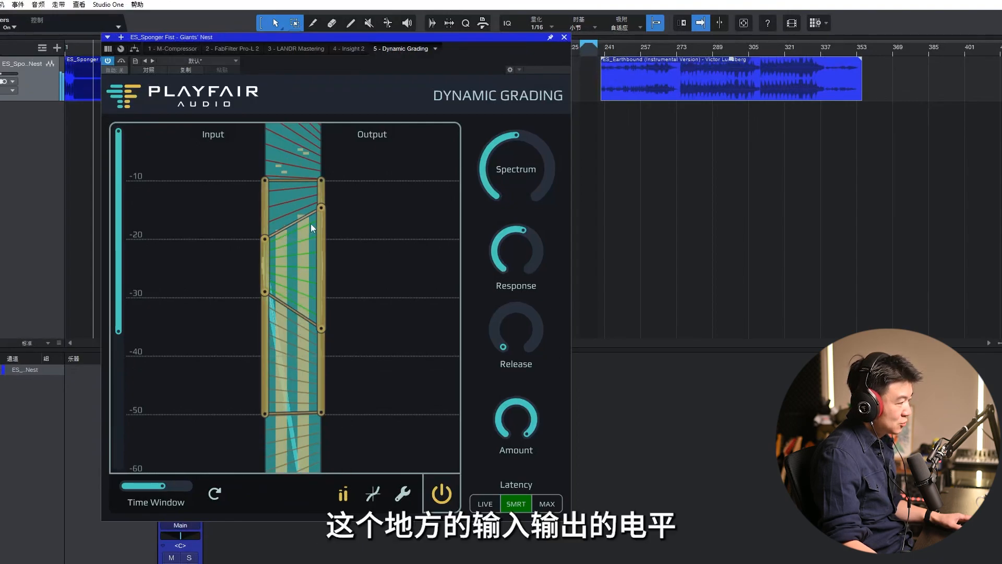
{"action": "left_click", "coordinate": [374, 495]}
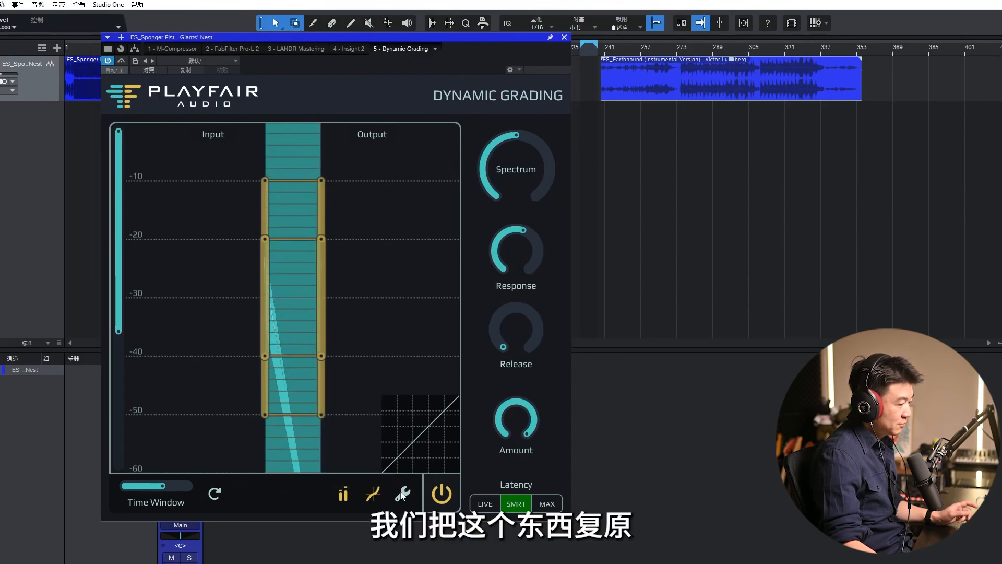
Step: Reset the grading handles to their defaults and place the playhead at the start of the Eyeliner_Unmastered clip, moving the plug-in window off the track
{"action": "left_click", "coordinate": [401, 492]}
{"action": "left_click", "coordinate": [364, 399]}
{"action": "left_click_drag", "start_coordinate": [404, 38], "coordinate": [415, 104]}
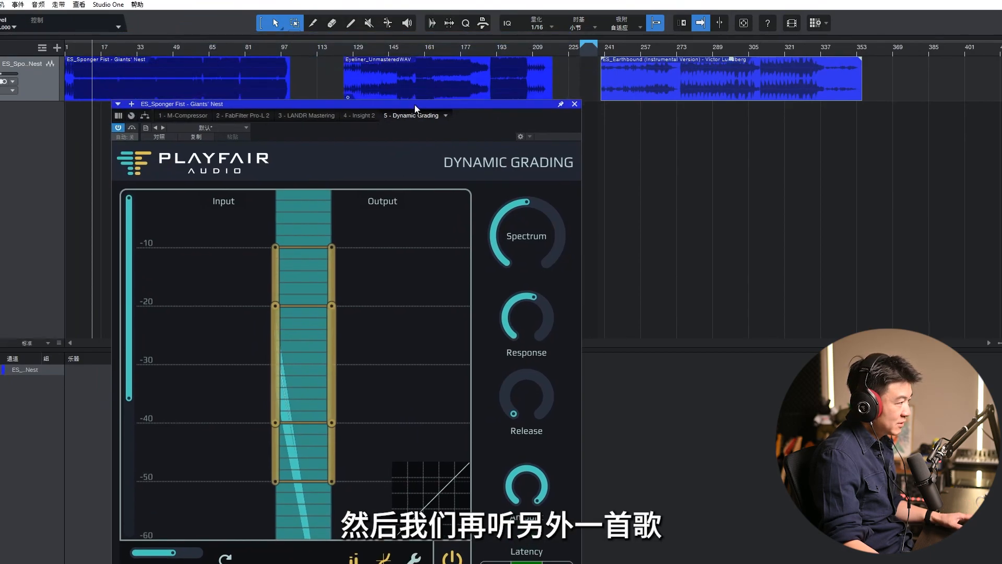
{"action": "left_click", "coordinate": [348, 48]}
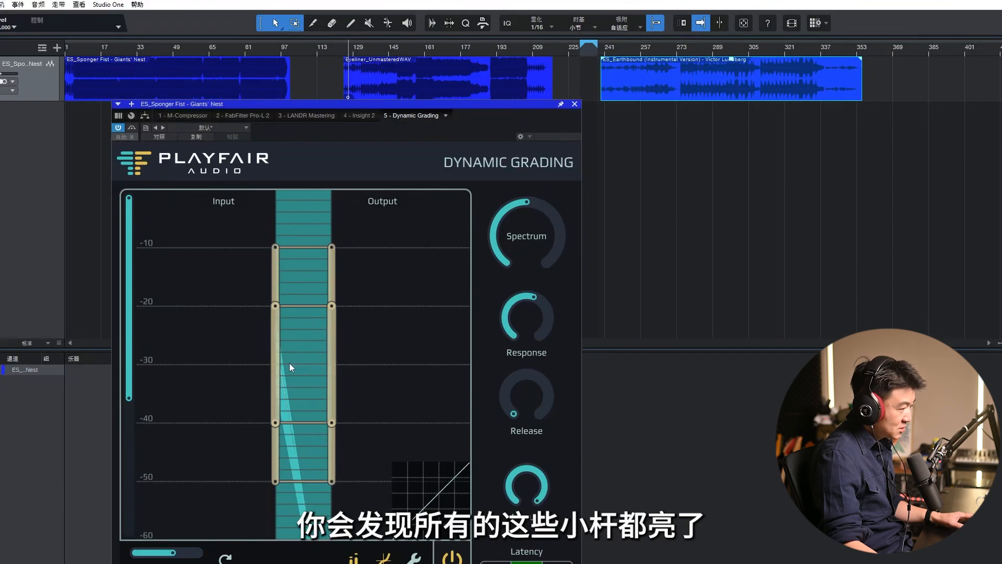
Step: Extend the graph's level scale to -80 dB and play the Eyeliner_Unmastered clip from the loud section near bar 189
{"action": "mouse_move", "coordinate": [291, 365]}
{"action": "left_mouse_down"}
{"action": "mouse_move", "coordinate": [291, 339]}
{"action": "mouse_move", "coordinate": [295, 356]}
{"action": "left_mouse_up"}
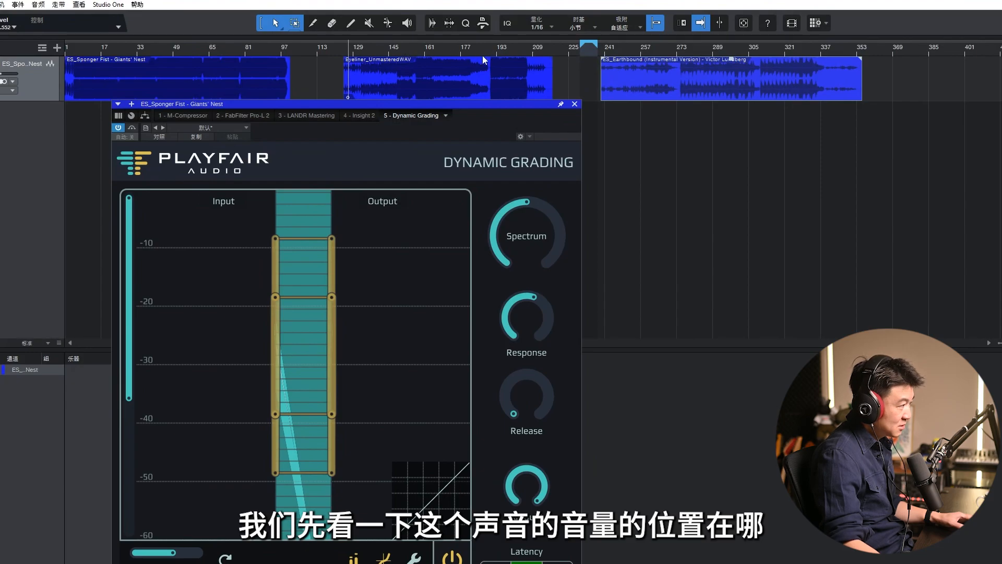
{"action": "left_click_drag", "start_coordinate": [120, 387], "coordinate": [140, 457]}
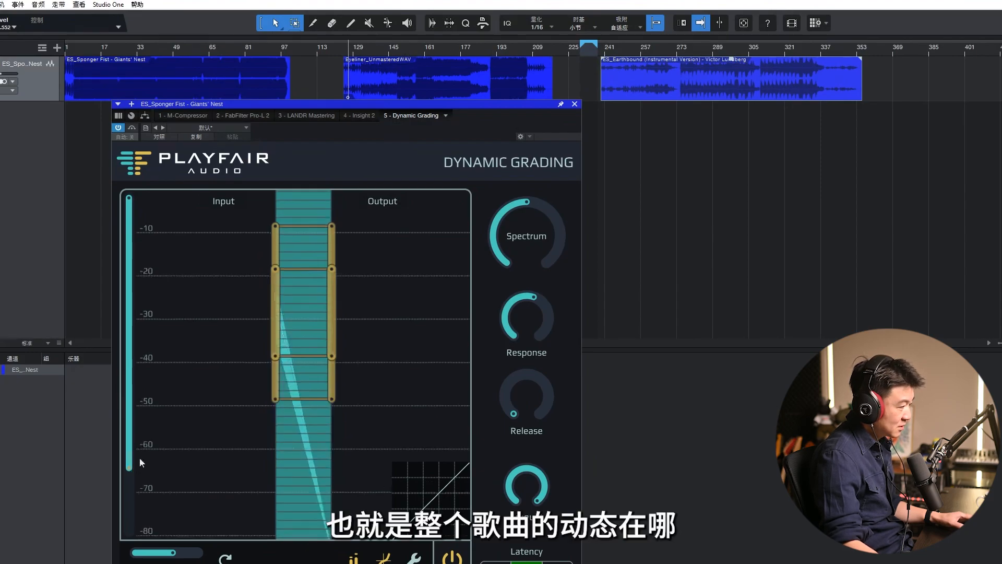
{"action": "left_click", "coordinate": [493, 48]}
{"action": "left_click", "coordinate": [490, 50]}
{"action": "key", "text": "space"}
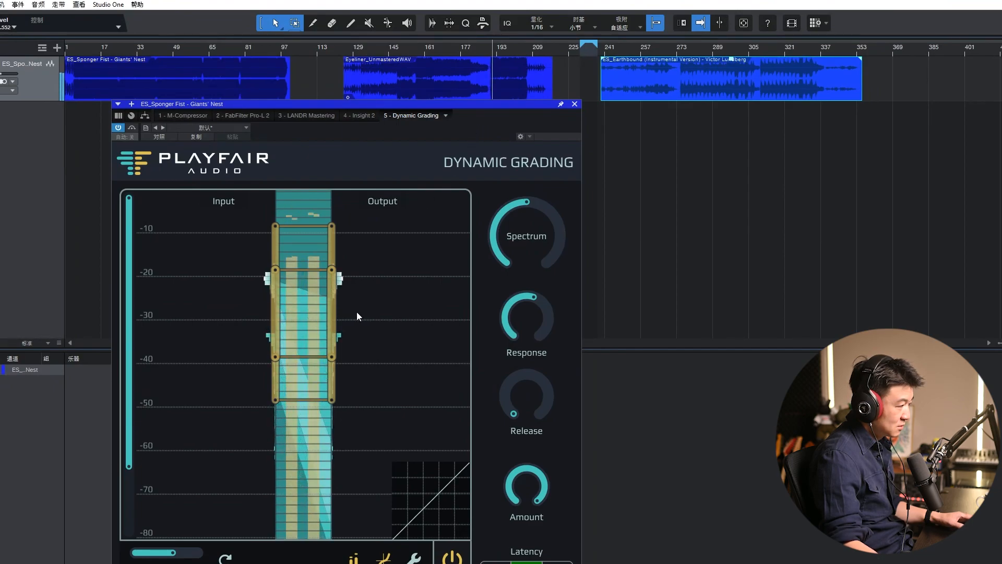
Step: Reduce the slider beneath the graph and set the paired grading handles to about -6, -13, -31 and -40 dB
{"action": "left_click_drag", "start_coordinate": [174, 552], "coordinate": [149, 551]}
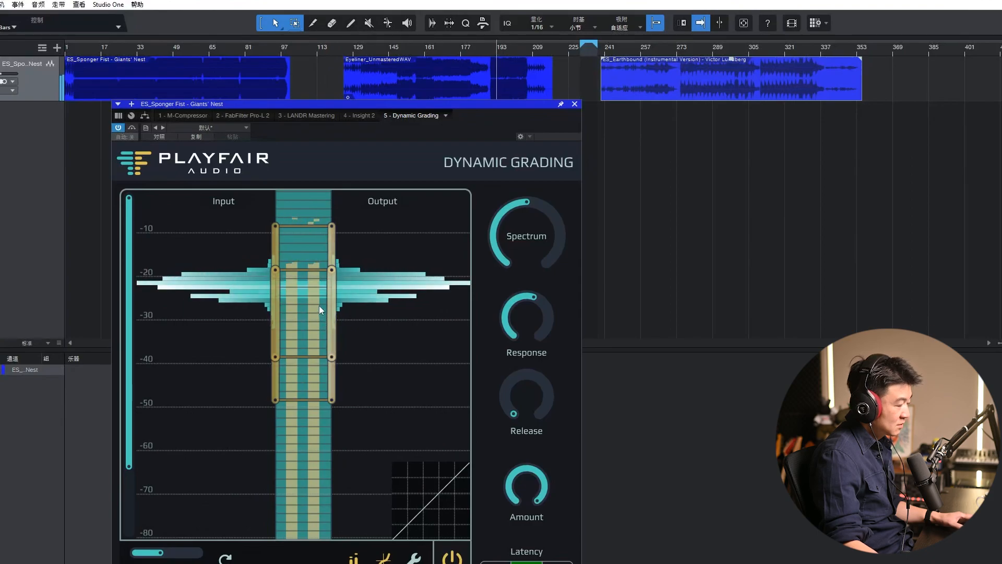
{"action": "left_click_drag", "start_coordinate": [294, 324], "coordinate": [294, 302]}
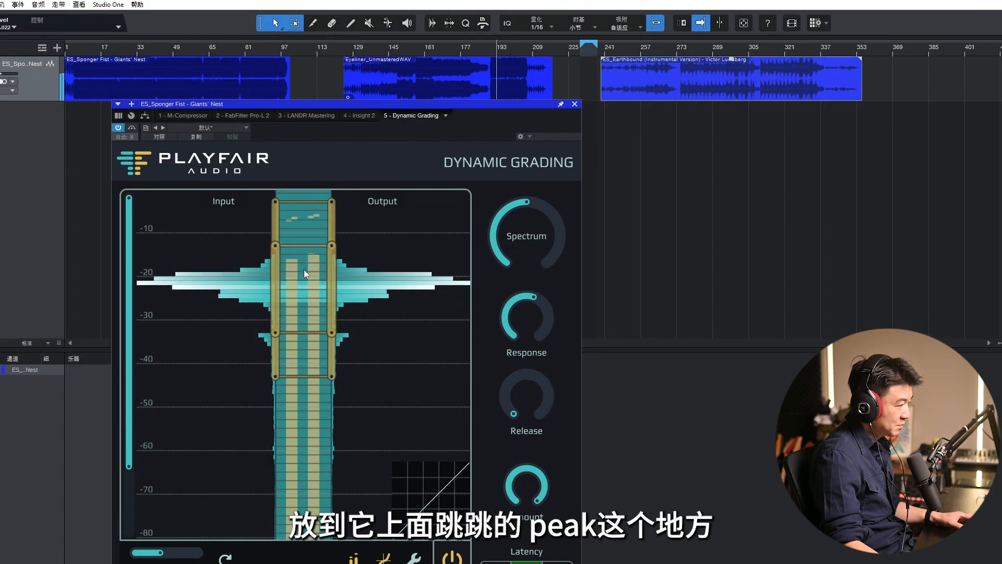
{"action": "left_click_drag", "start_coordinate": [302, 202], "coordinate": [304, 218]}
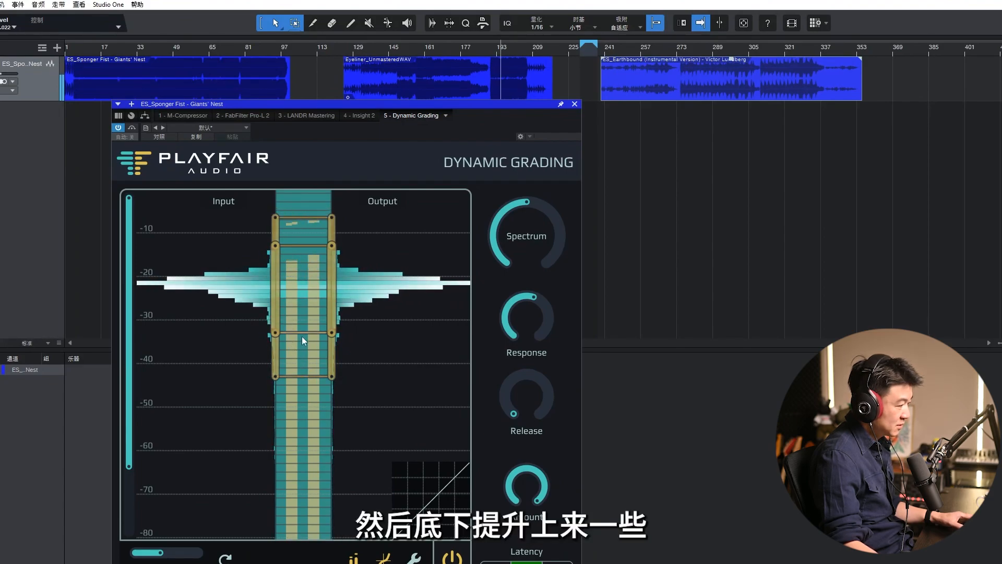
{"action": "left_click_drag", "start_coordinate": [302, 333], "coordinate": [302, 324]}
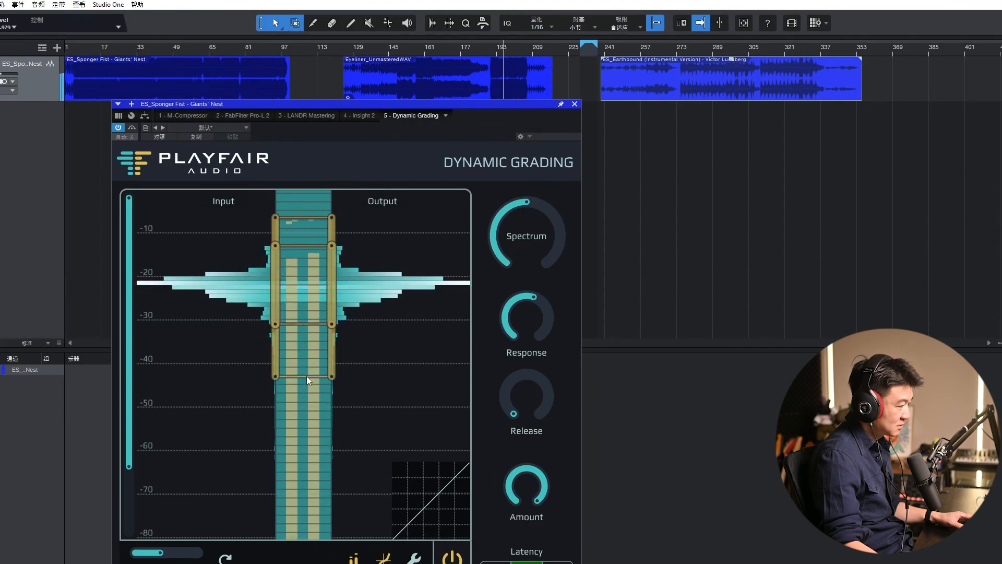
{"action": "left_click_drag", "start_coordinate": [296, 375], "coordinate": [299, 363]}
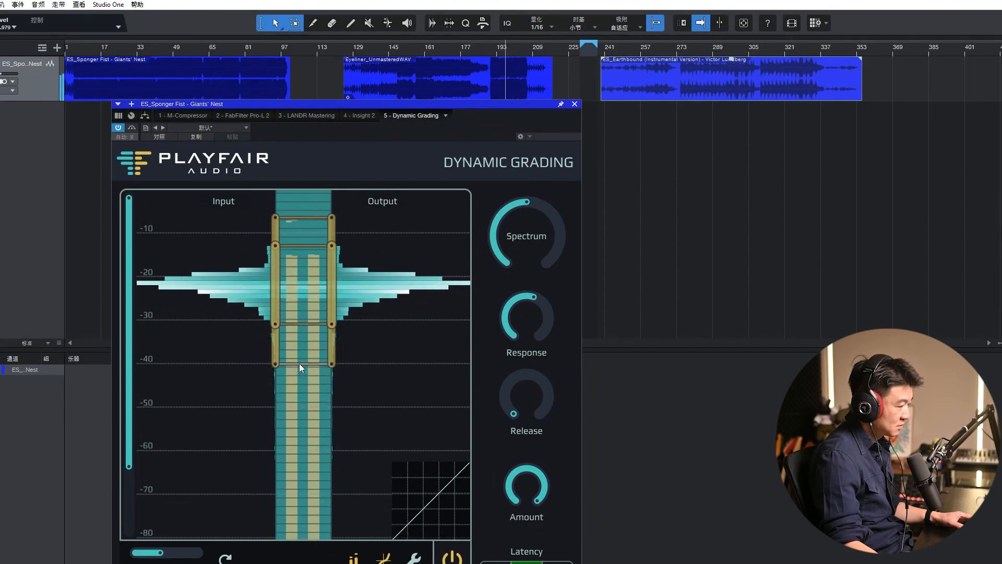
Step: Play Eyeliner_Unmastered from its start, setting the lowest input handle to about -47 dB and the body's lower output handle to about -25 dB
{"action": "left_click", "coordinate": [346, 53]}
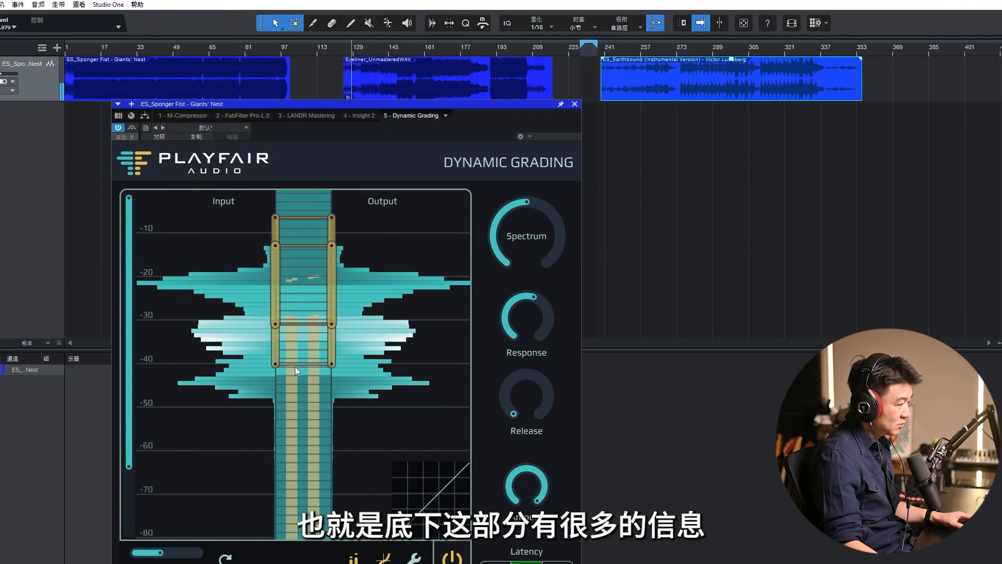
{"action": "left_click_drag", "start_coordinate": [277, 366], "coordinate": [276, 392]}
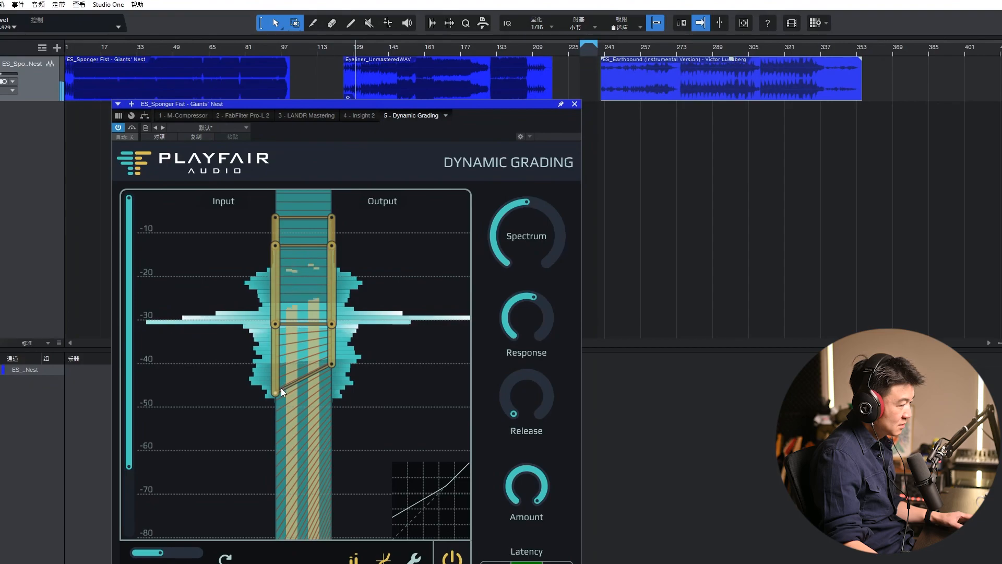
{"action": "left_click_drag", "start_coordinate": [280, 390], "coordinate": [275, 362]}
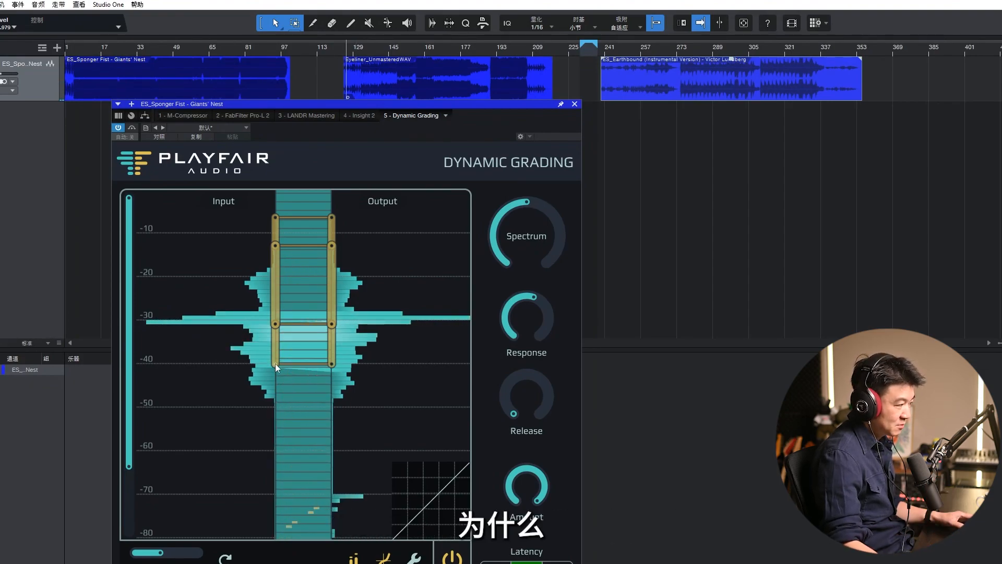
{"action": "left_click_drag", "start_coordinate": [275, 364], "coordinate": [274, 417]}
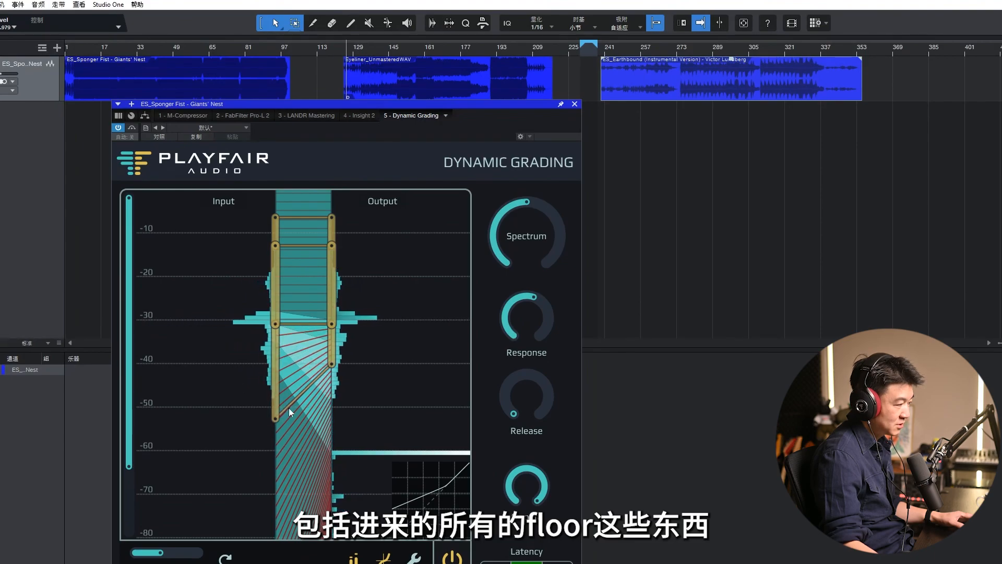
{"action": "mouse_move", "coordinate": [275, 417]}
{"action": "left_mouse_down"}
{"action": "mouse_move", "coordinate": [276, 364]}
{"action": "mouse_move", "coordinate": [274, 393]}
{"action": "left_mouse_up"}
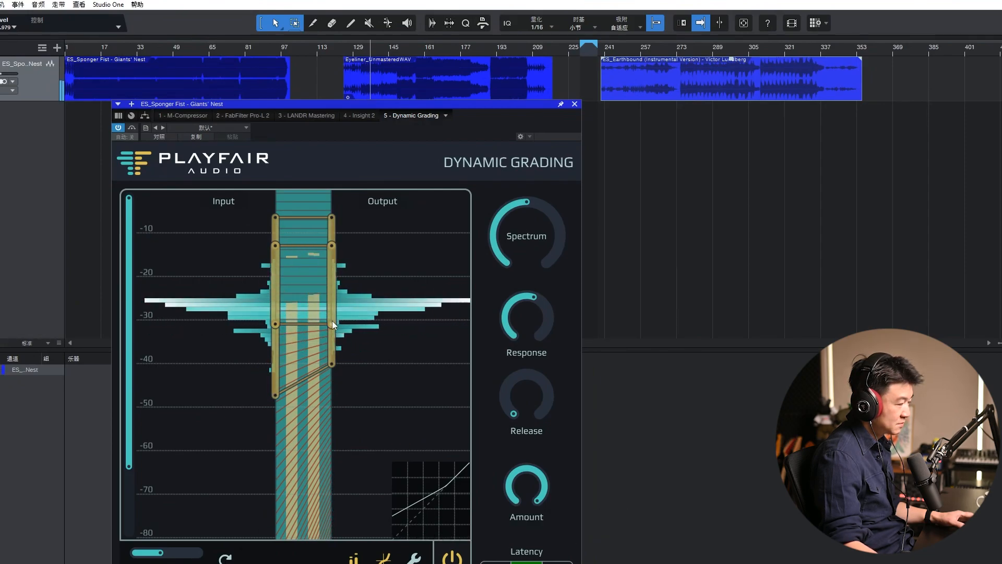
{"action": "left_click_drag", "start_coordinate": [333, 323], "coordinate": [337, 311]}
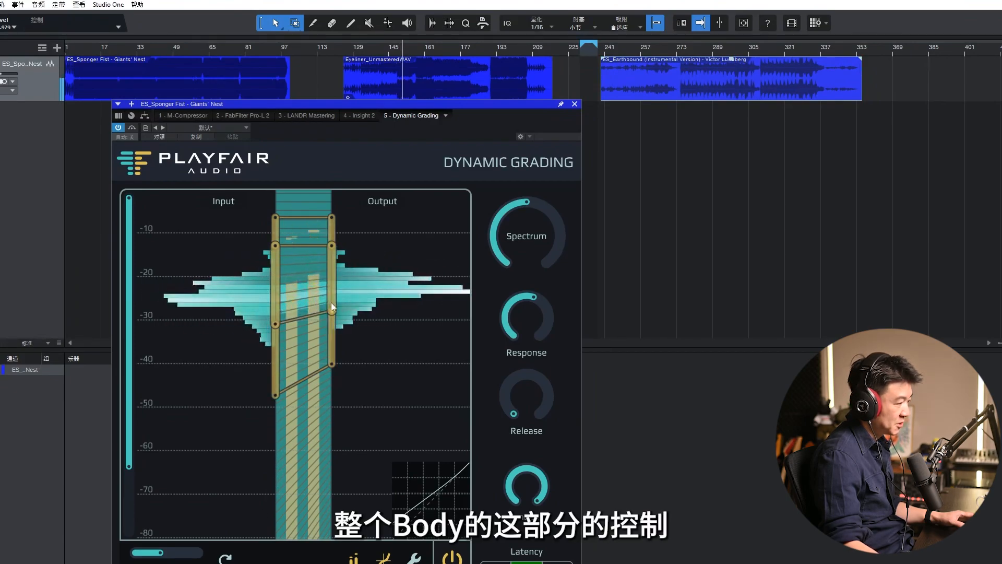
{"action": "left_click_drag", "start_coordinate": [332, 312], "coordinate": [336, 300]}
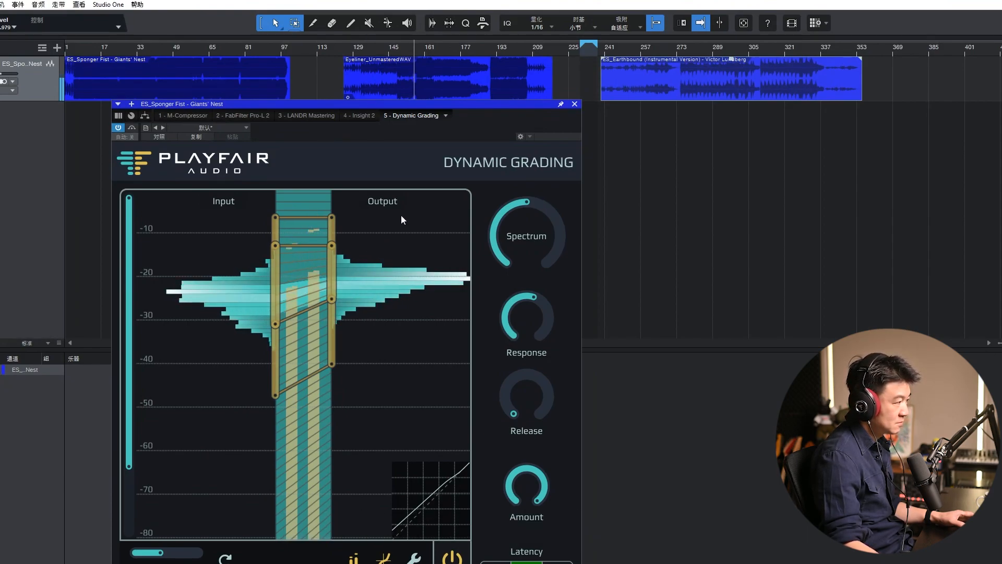
Step: Compare the graded Eyeliner_Unmastered clip with processing off and on several times during playback
{"action": "left_click", "coordinate": [452, 557]}
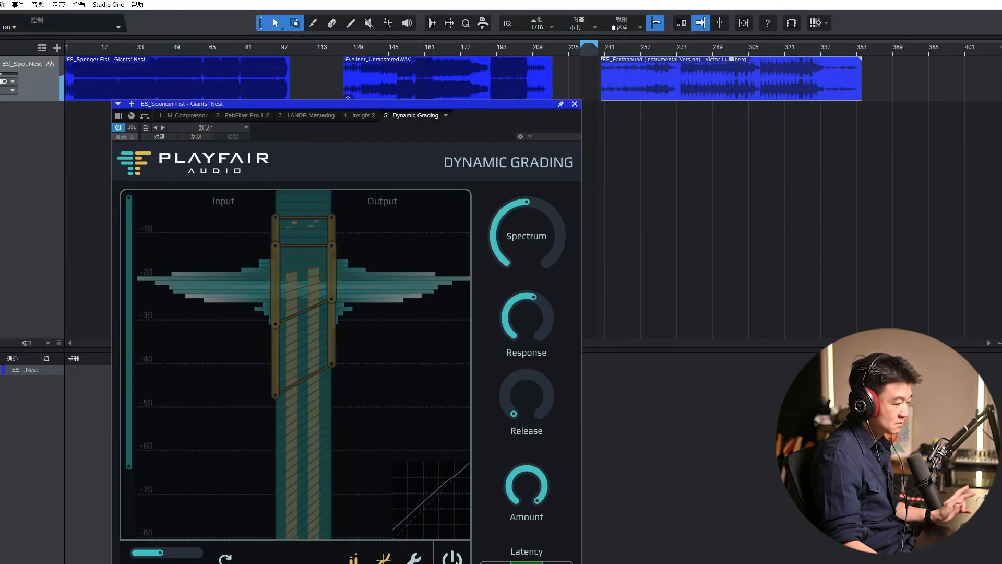
{"action": "left_click", "coordinate": [452, 557]}
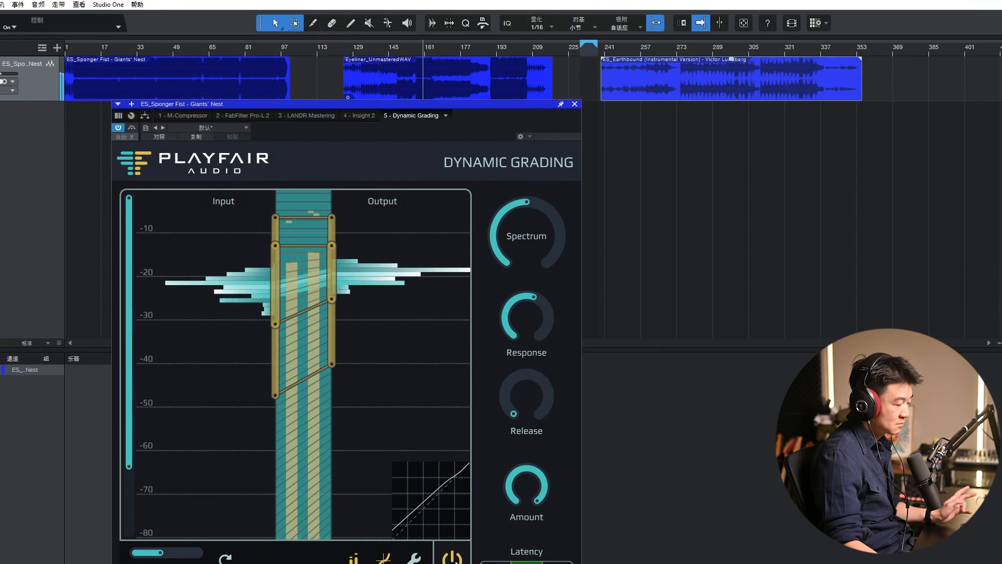
{"action": "left_click", "coordinate": [452, 557]}
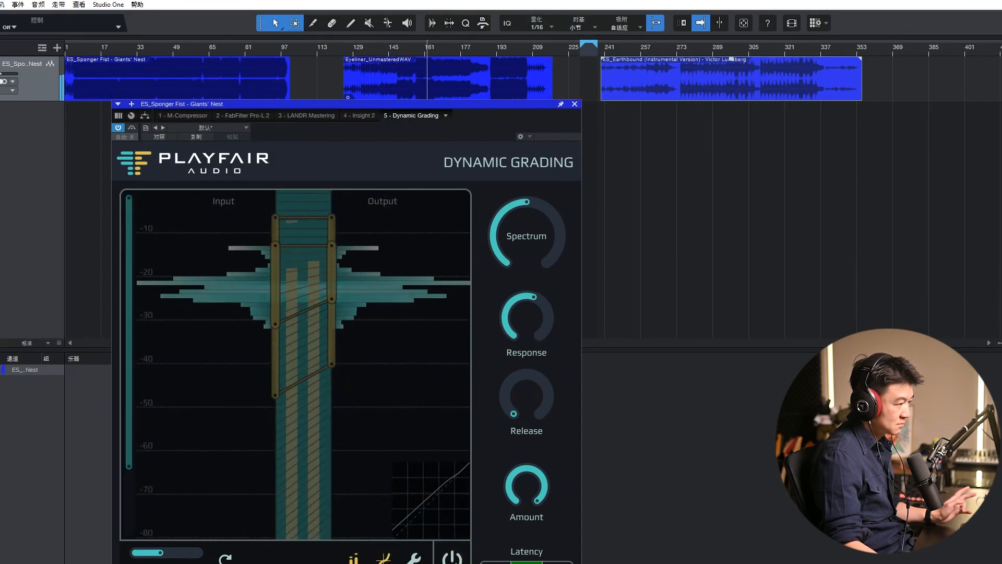
{"action": "left_click", "coordinate": [452, 557]}
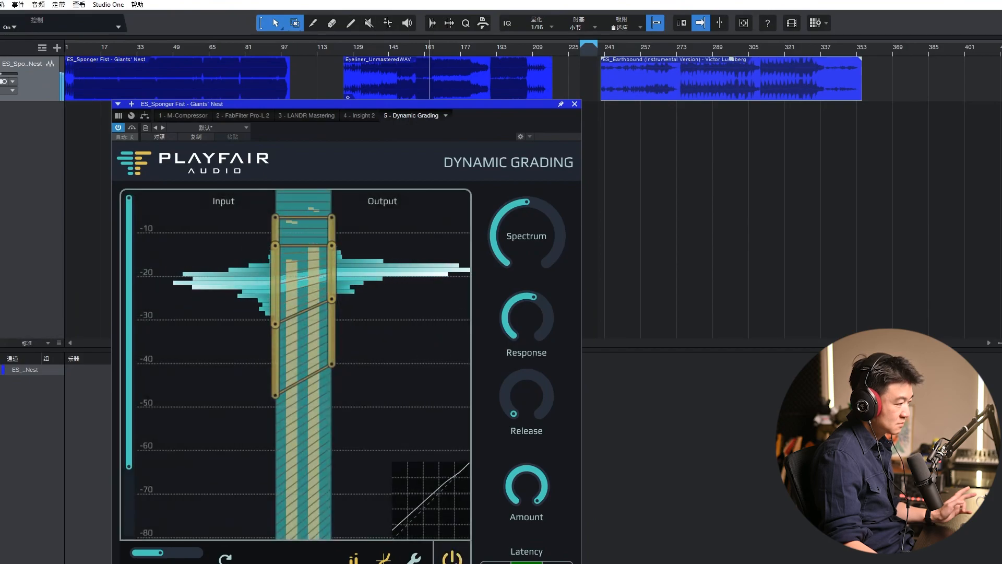
{"action": "left_click", "coordinate": [452, 557]}
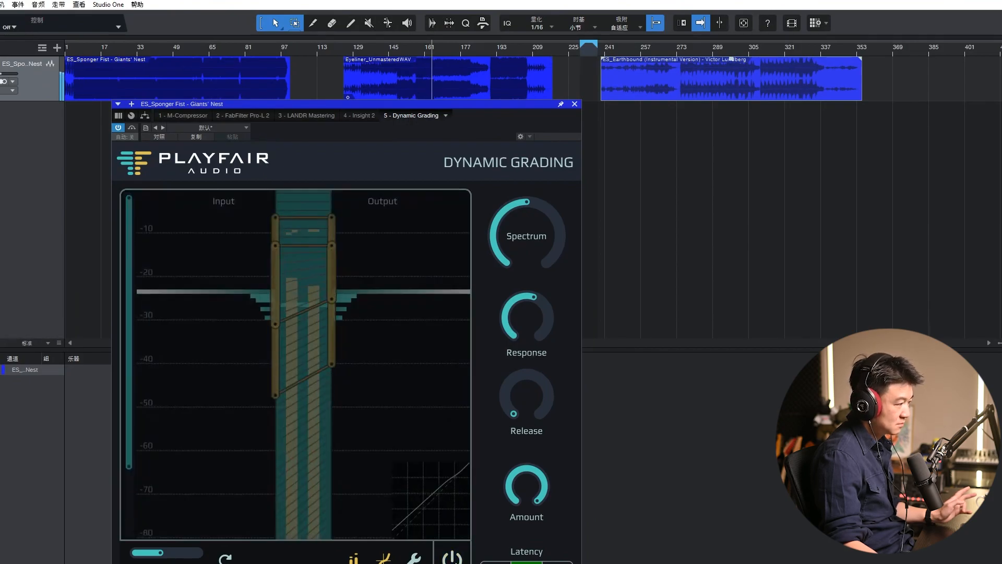
{"action": "left_click", "coordinate": [452, 558]}
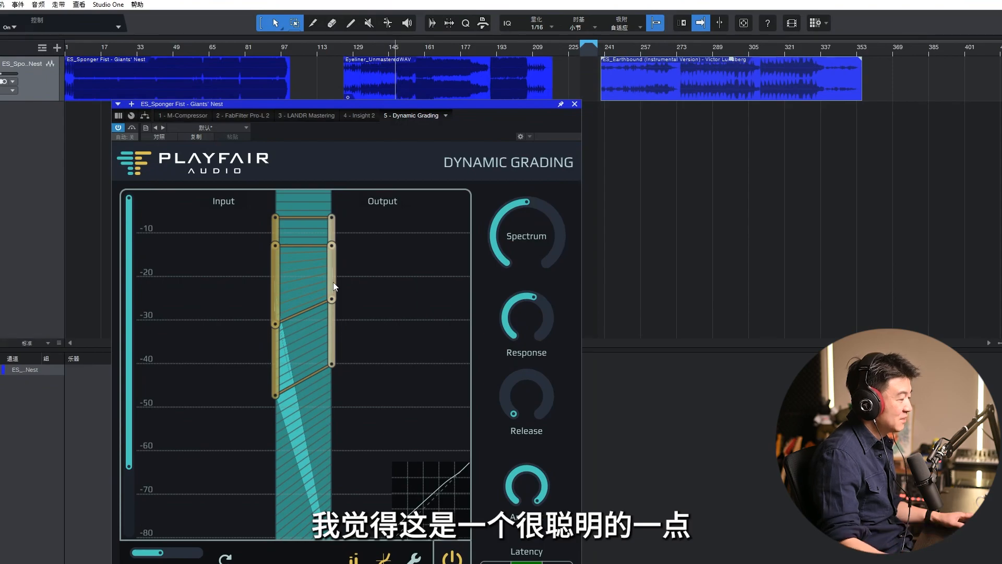
Step: Play the second loud section of Eyeliner_Unmastered near bar 189 and compare it with processing off and on
{"action": "left_click", "coordinate": [488, 50]}
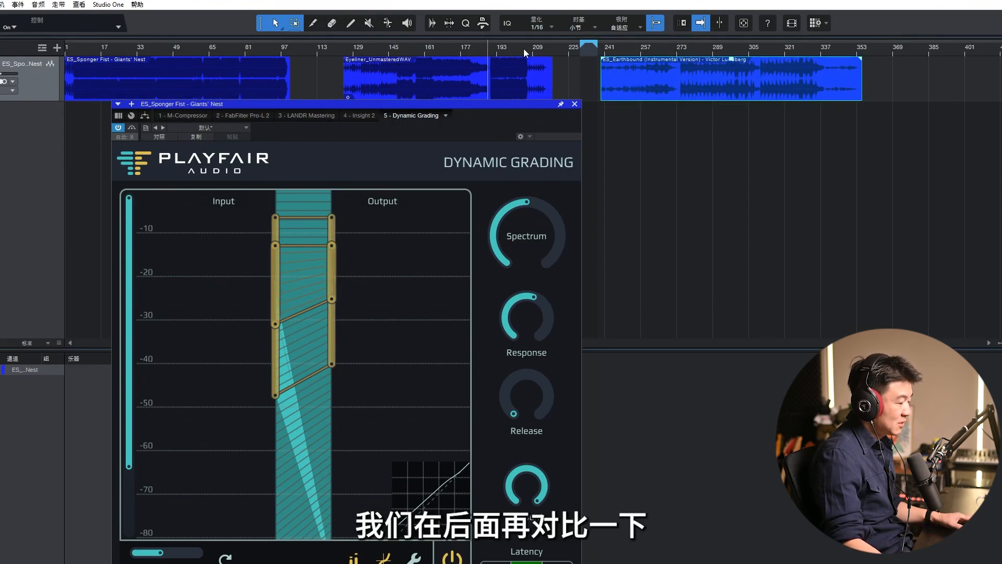
{"action": "left_click_drag", "start_coordinate": [524, 47], "coordinate": [524, 64]}
{"action": "key", "text": "space"}
{"action": "left_click", "coordinate": [450, 560]}
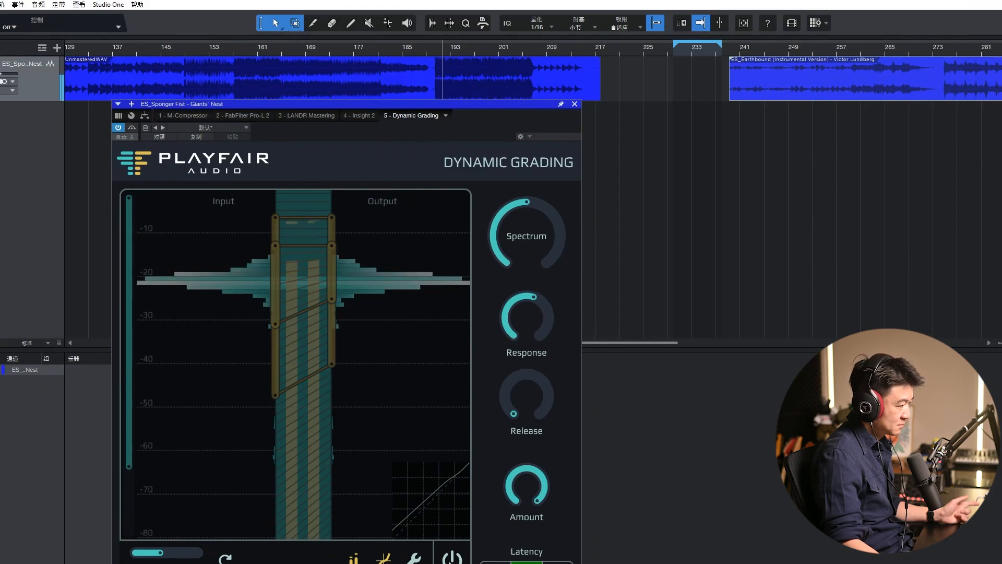
{"action": "left_click", "coordinate": [451, 560]}
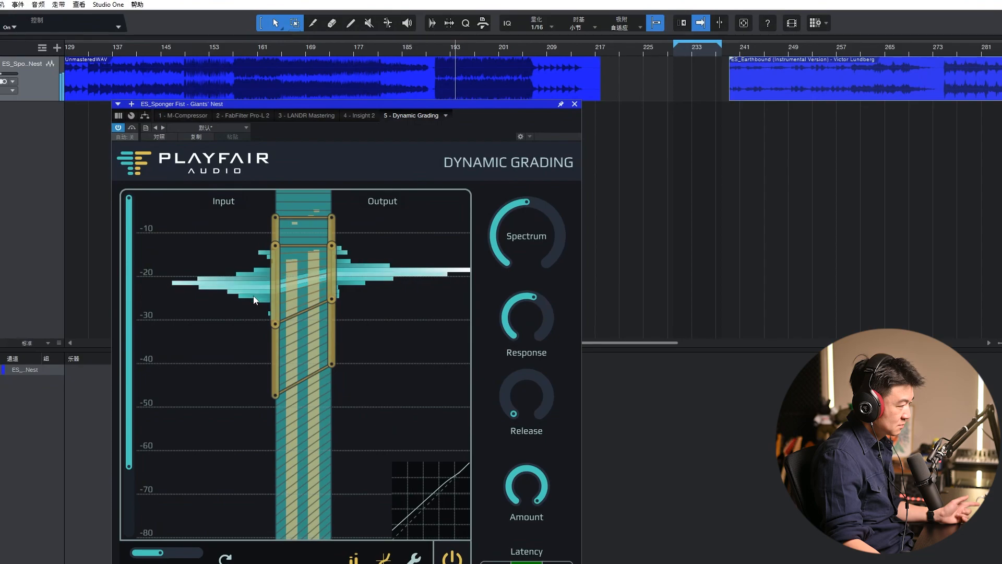
Step: Lower the body's upper input handle to about -16 dB and its output handle to about -14.5 dB, comparing against bypass
{"action": "left_click_drag", "start_coordinate": [273, 250], "coordinate": [331, 250]}
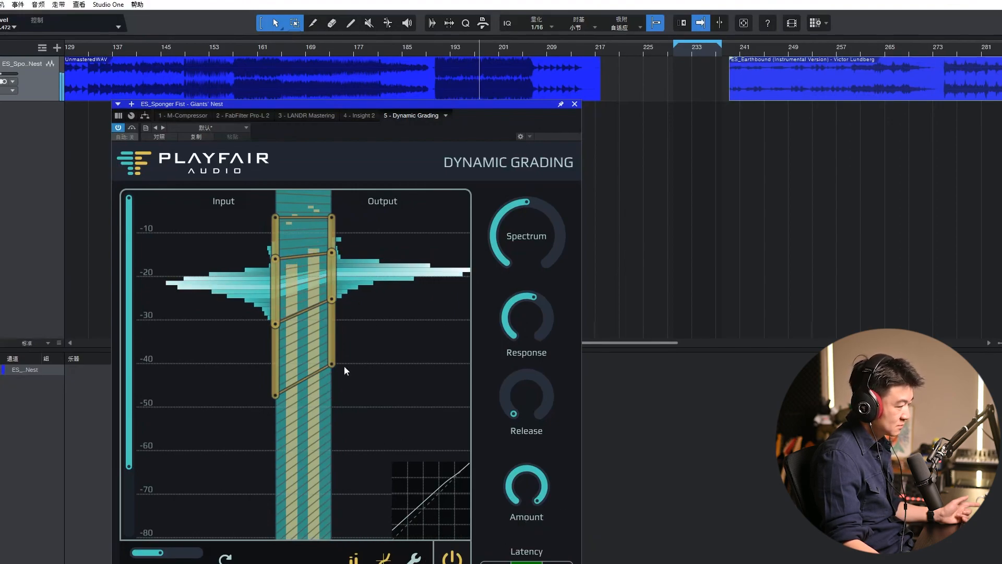
{"action": "left_click", "coordinate": [452, 557]}
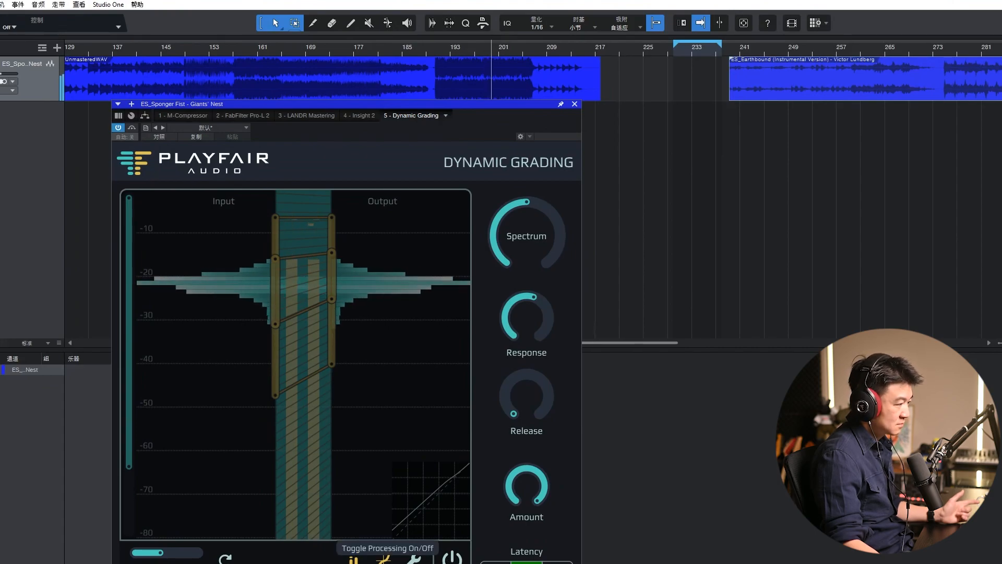
{"action": "left_click", "coordinate": [452, 557]}
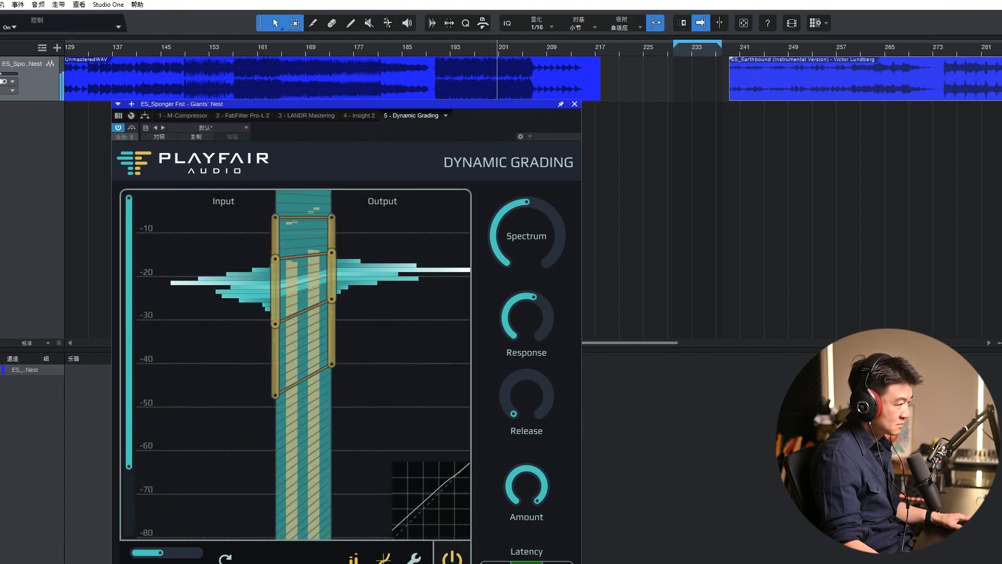
Step: Reset the grading handles to their defaults and play the ES_Earthbound clip from its louder section near bar 275
{"action": "left_click", "coordinate": [425, 48]}
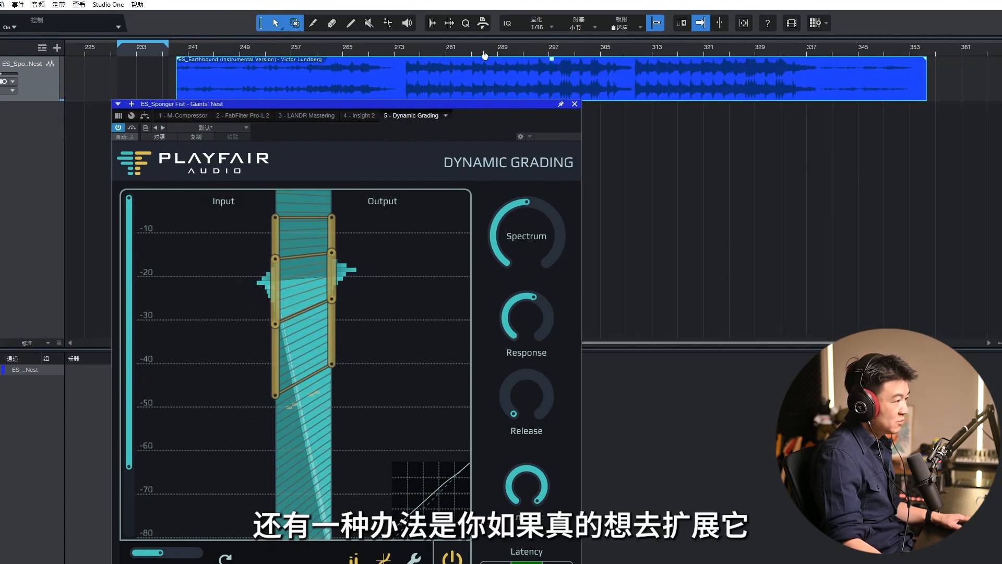
{"action": "scroll", "coordinate": [483, 54], "scroll_direction": "up", "scroll_amount": 3}
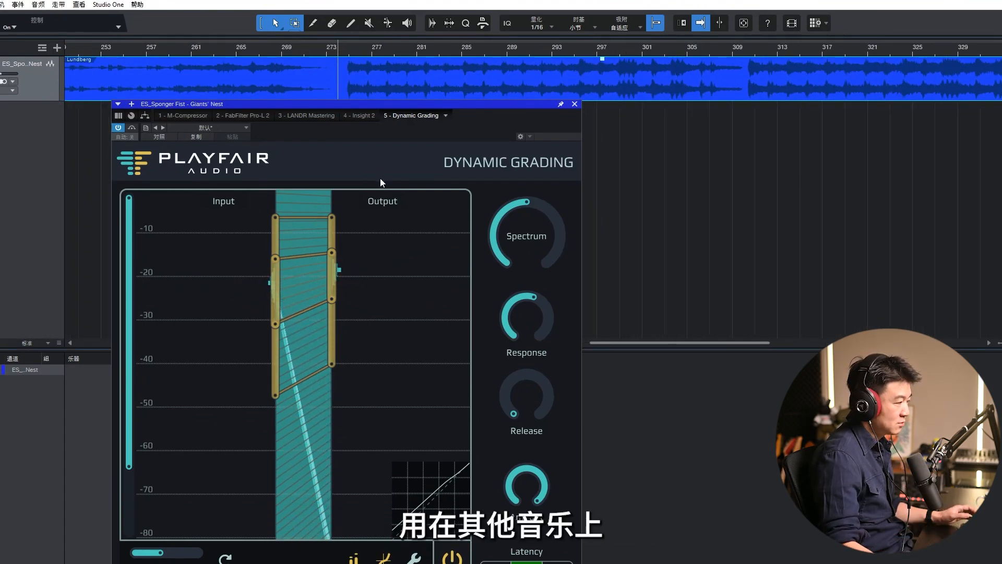
{"action": "right_click", "coordinate": [313, 418]}
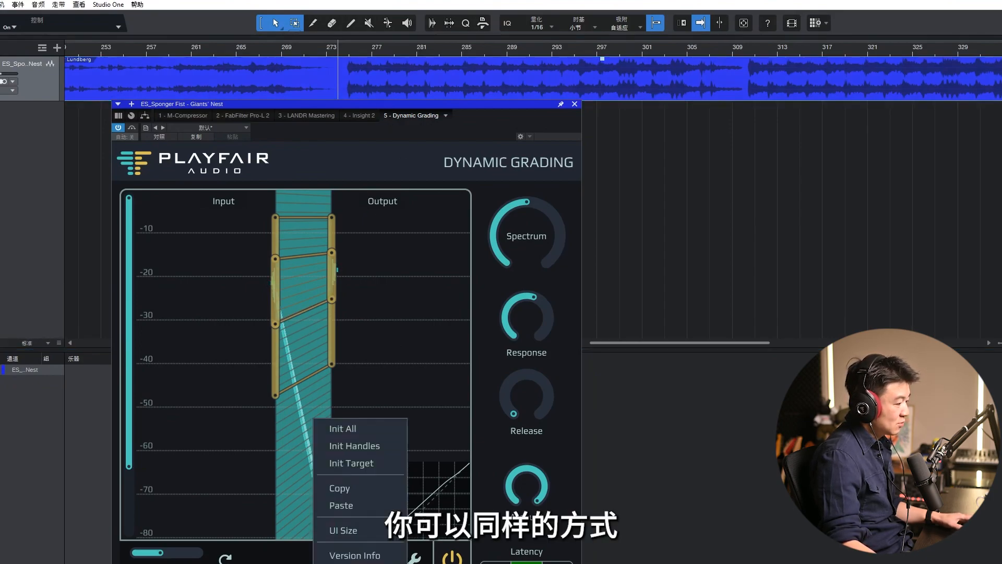
{"action": "left_click", "coordinate": [351, 463]}
{"action": "left_click", "coordinate": [348, 49]}
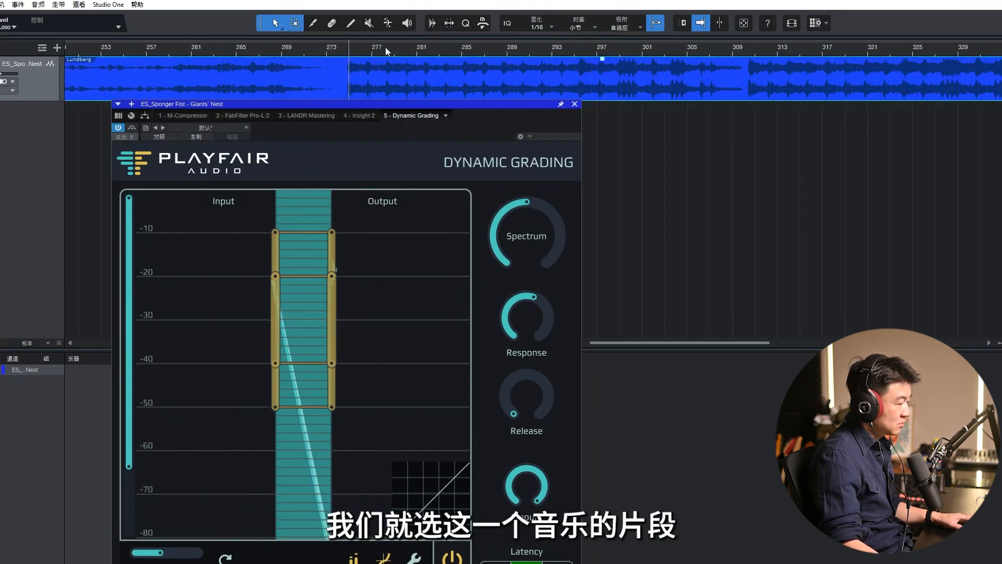
{"action": "scroll", "coordinate": [386, 50], "scroll_direction": "up", "scroll_amount": 3}
{"action": "key", "text": "space"}
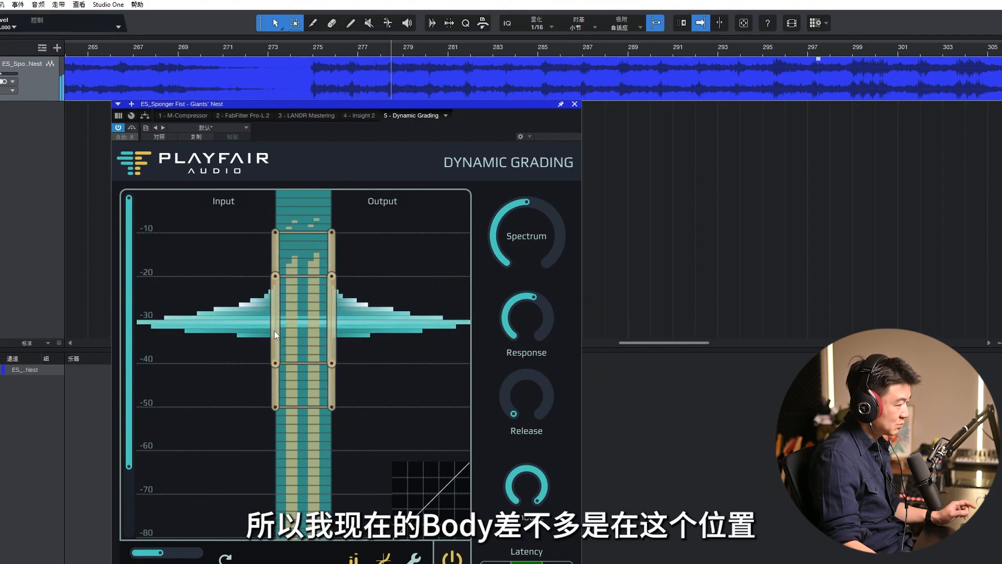
Step: Narrow the body's input range to about -26 to -36 dB and set its lower output handle to about -39 dB
{"action": "left_click_drag", "start_coordinate": [273, 362], "coordinate": [273, 345]}
{"action": "left_click_drag", "start_coordinate": [274, 276], "coordinate": [272, 301]}
{"action": "left_click_drag", "start_coordinate": [275, 338], "coordinate": [277, 346]}
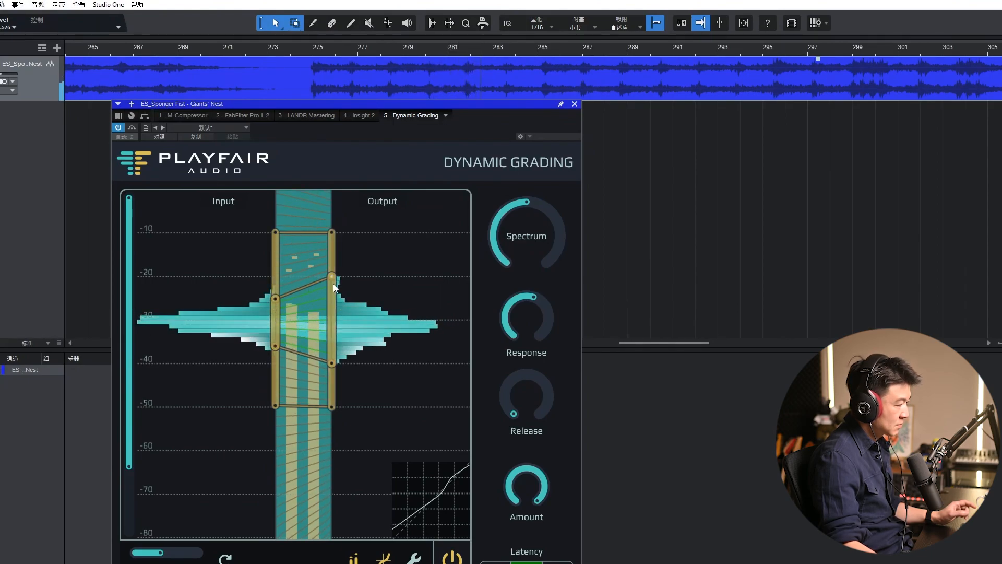
{"action": "left_click_drag", "start_coordinate": [332, 362], "coordinate": [332, 358]}
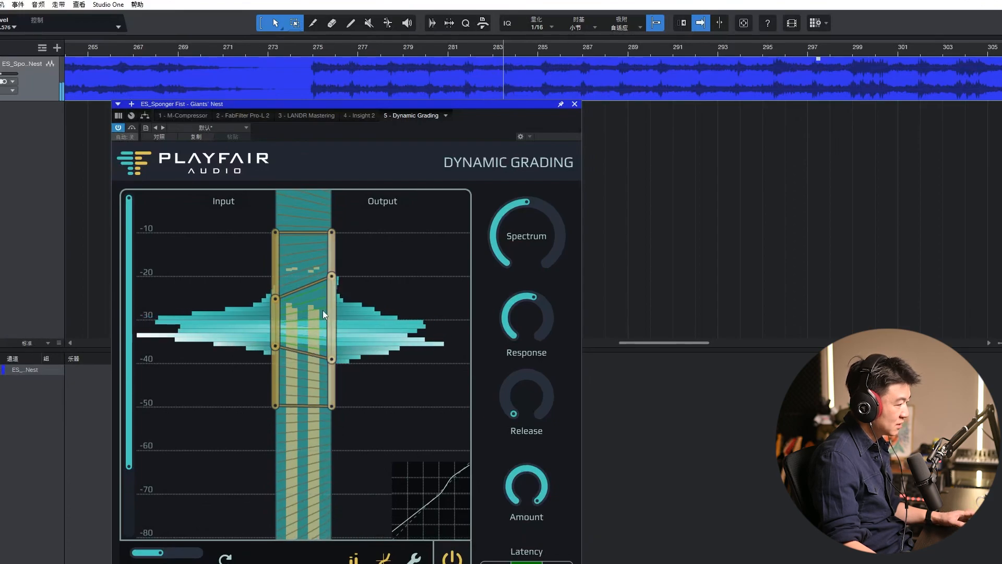
{"action": "left_click_drag", "start_coordinate": [272, 299], "coordinate": [272, 302]}
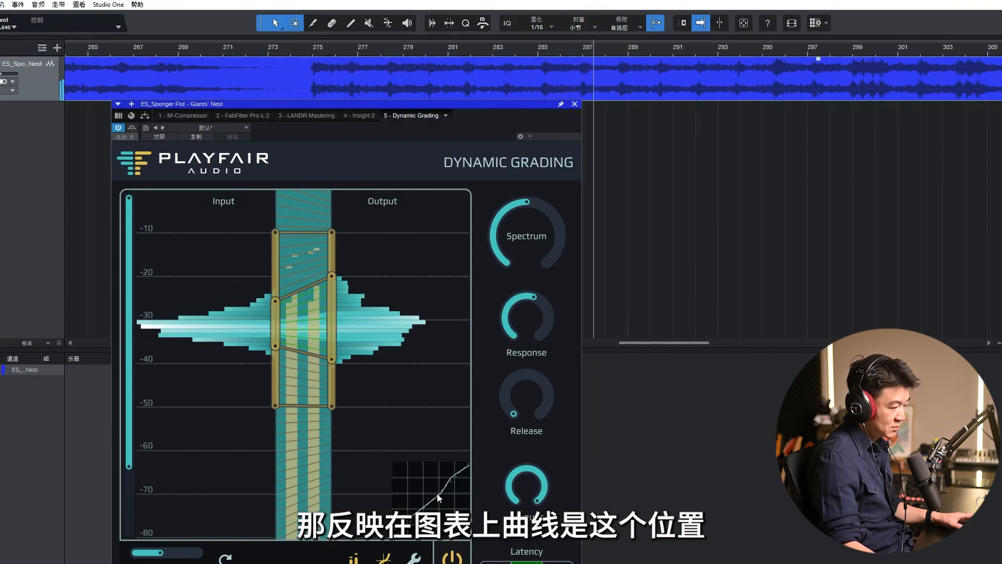
Step: Play the ES_Sponger Fist clip from its louder section near bar 275, comparing the sound with processing off and on
{"action": "left_click", "coordinate": [308, 57]}
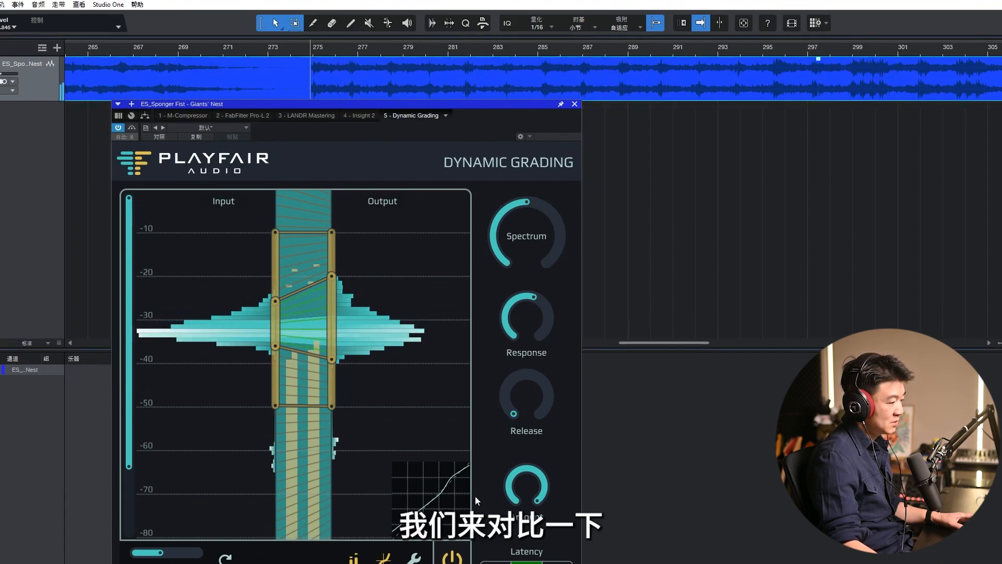
{"action": "left_click", "coordinate": [452, 557]}
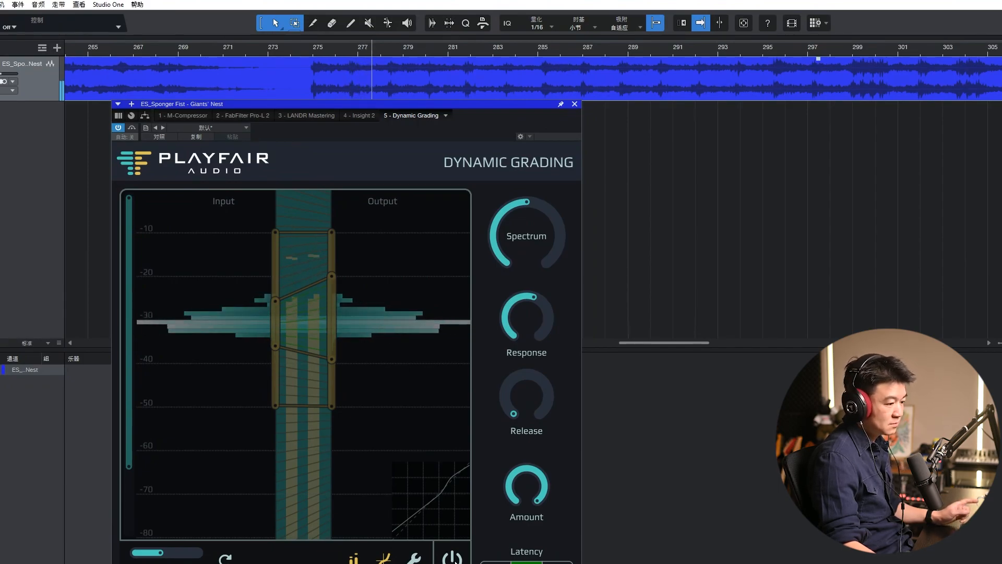
{"action": "left_click", "coordinate": [452, 558]}
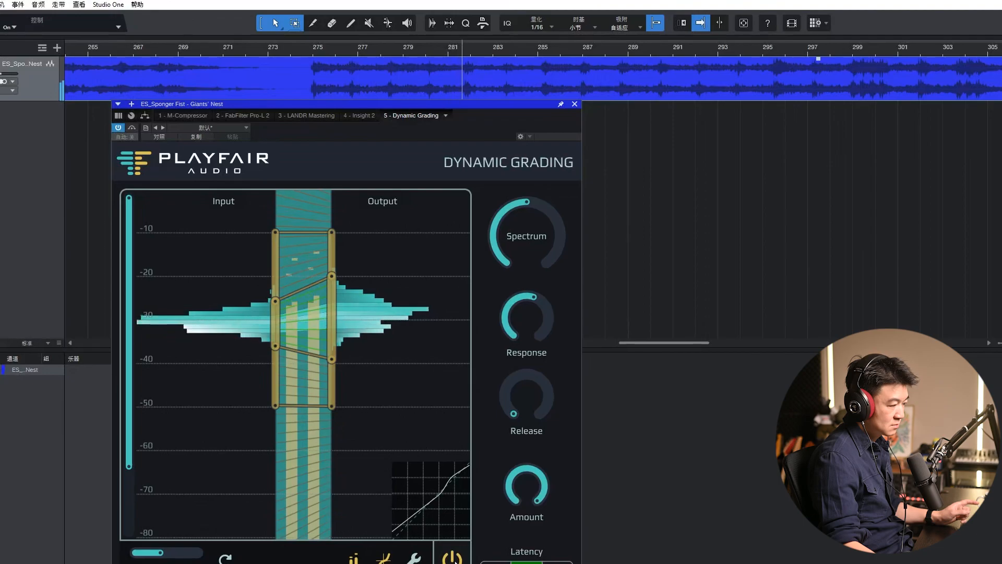
{"action": "left_click", "coordinate": [453, 558]}
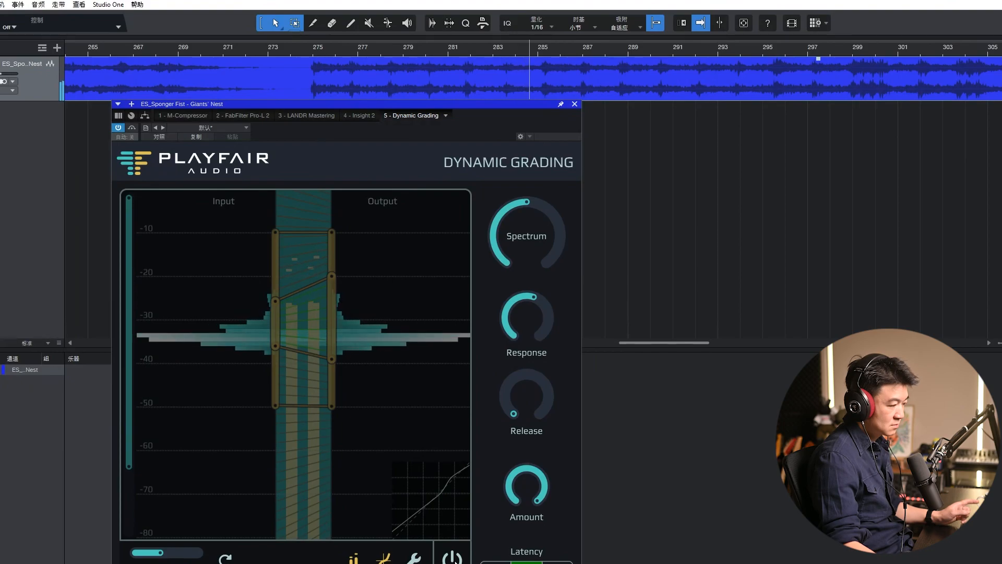
{"action": "left_click", "coordinate": [453, 559]}
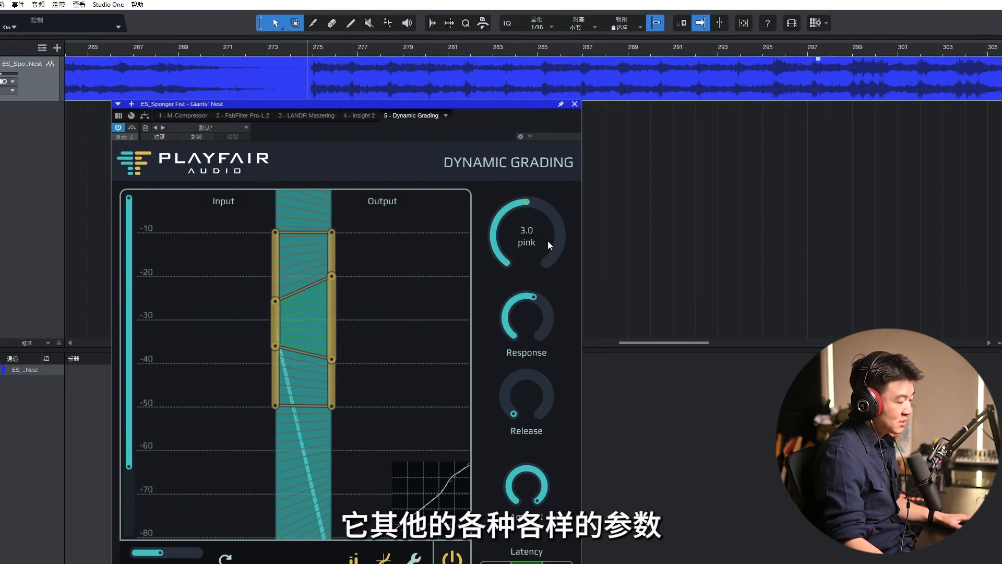
Step: Sweep the Spectrum control up to 6.0 brown and settle it at 2.7 pink
{"action": "left_click_drag", "start_coordinate": [528, 250], "coordinate": [570, 338]}
{"action": "left_click_drag", "start_coordinate": [574, 356], "coordinate": [573, 294]}
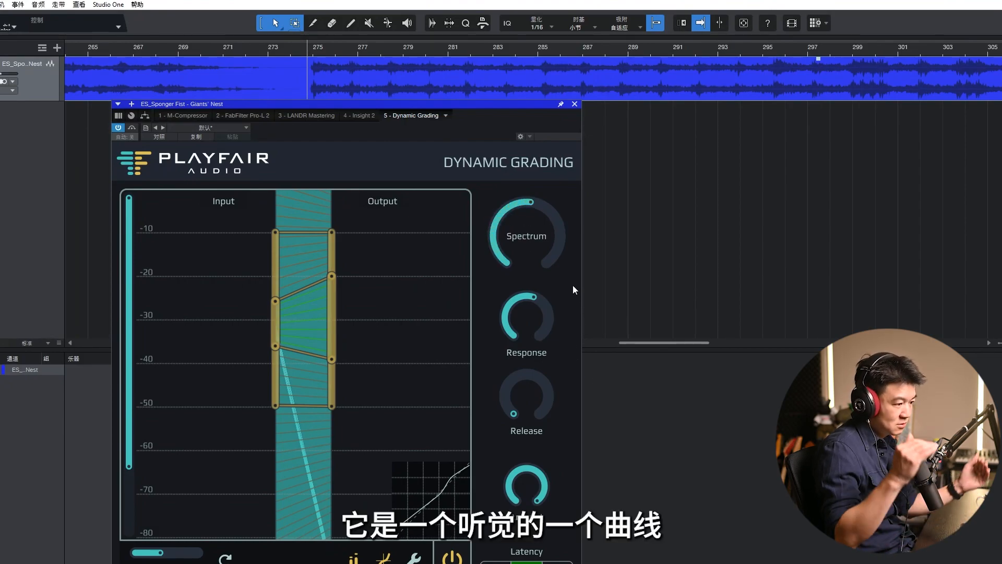
{"action": "mouse_move", "coordinate": [544, 243]}
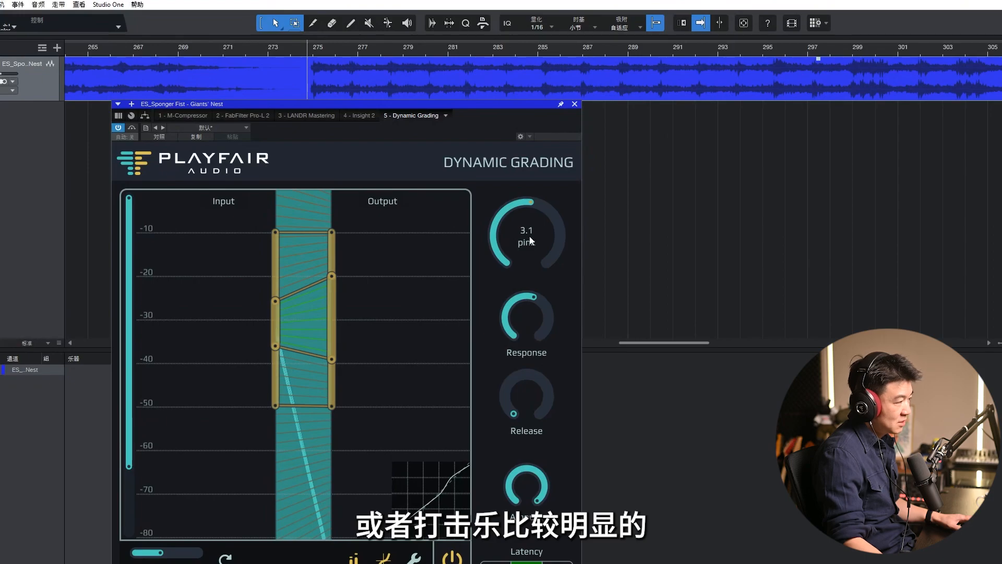
{"action": "left_click_drag", "start_coordinate": [527, 233], "coordinate": [563, 230]}
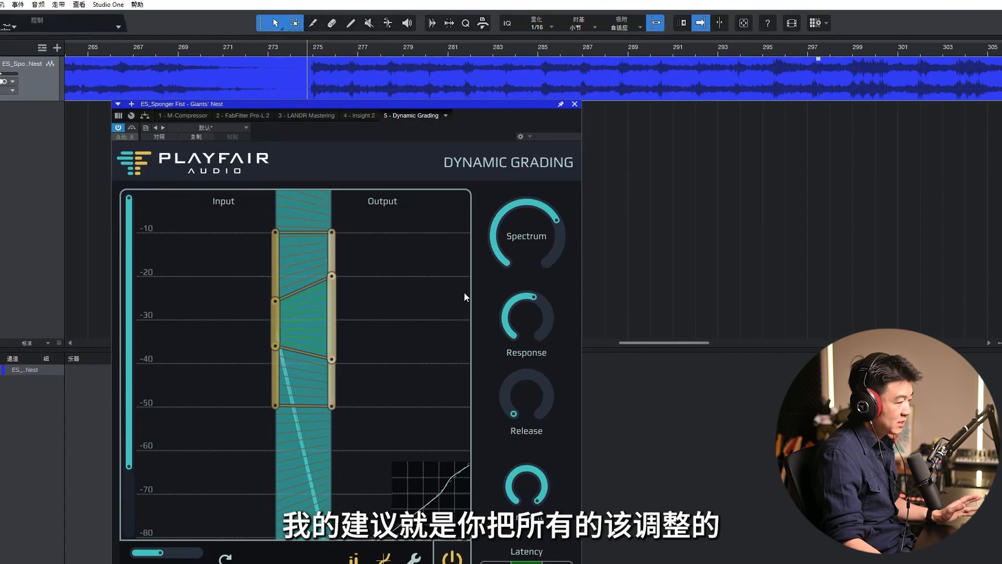
{"action": "mouse_move", "coordinate": [530, 241]}
{"action": "left_click_drag", "start_coordinate": [535, 287], "coordinate": [576, 168]}
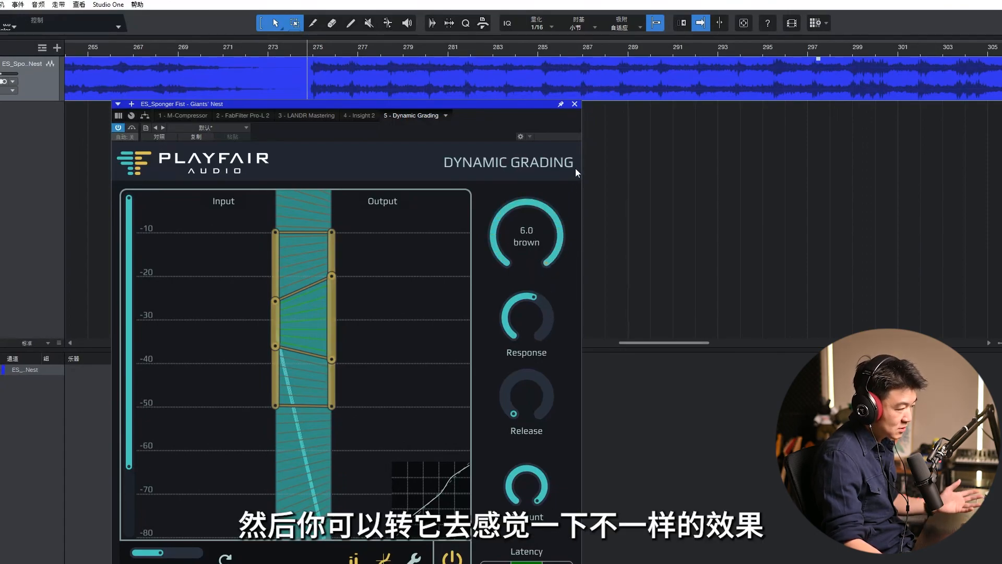
Step: Sweep the Response time across its range, and try a Release time of 28.4 ms before returning it to 10 ms
{"action": "mouse_move", "coordinate": [538, 321]}
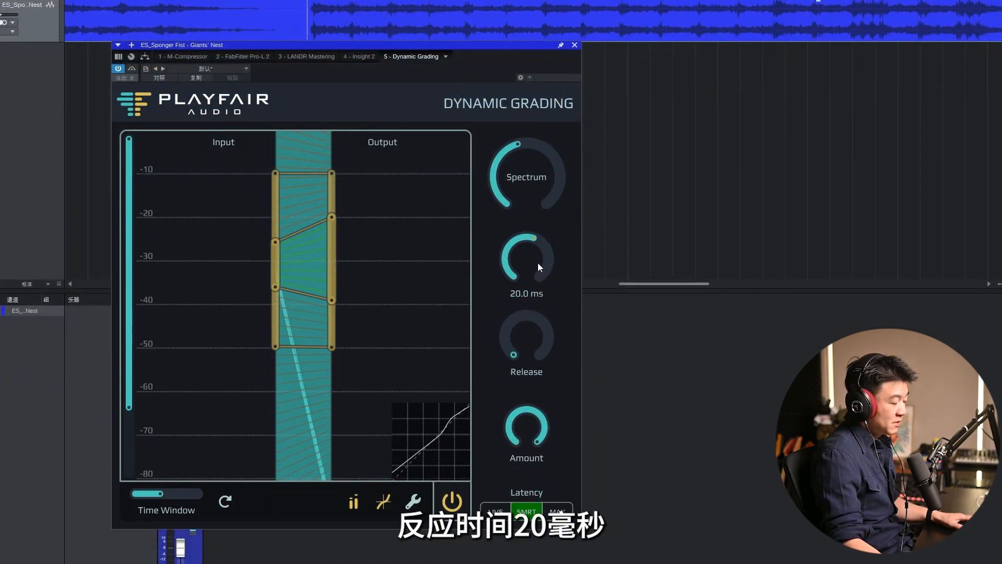
{"action": "left_click_drag", "start_coordinate": [537, 262], "coordinate": [540, 401]}
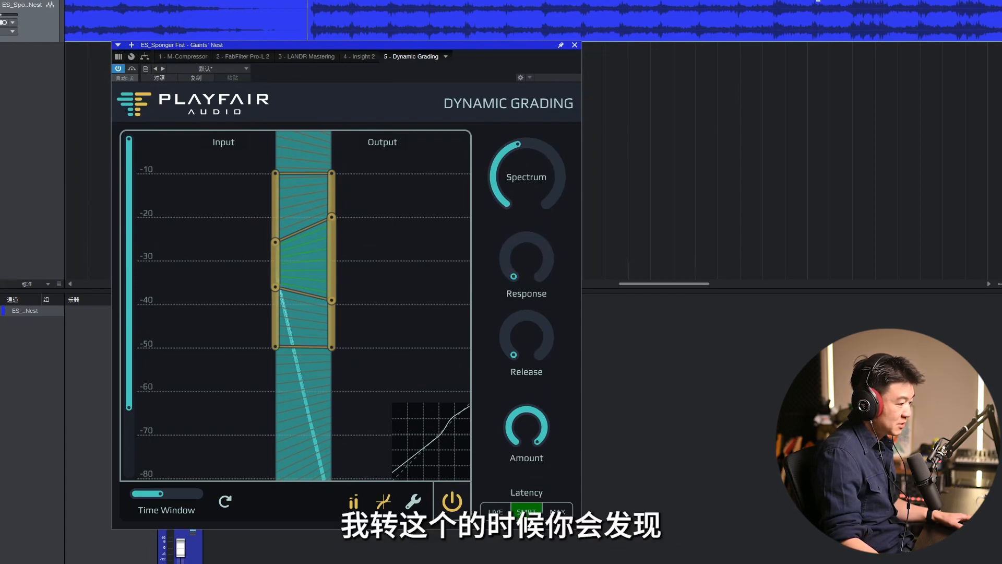
{"action": "left_click_drag", "start_coordinate": [525, 275], "coordinate": [542, 205]}
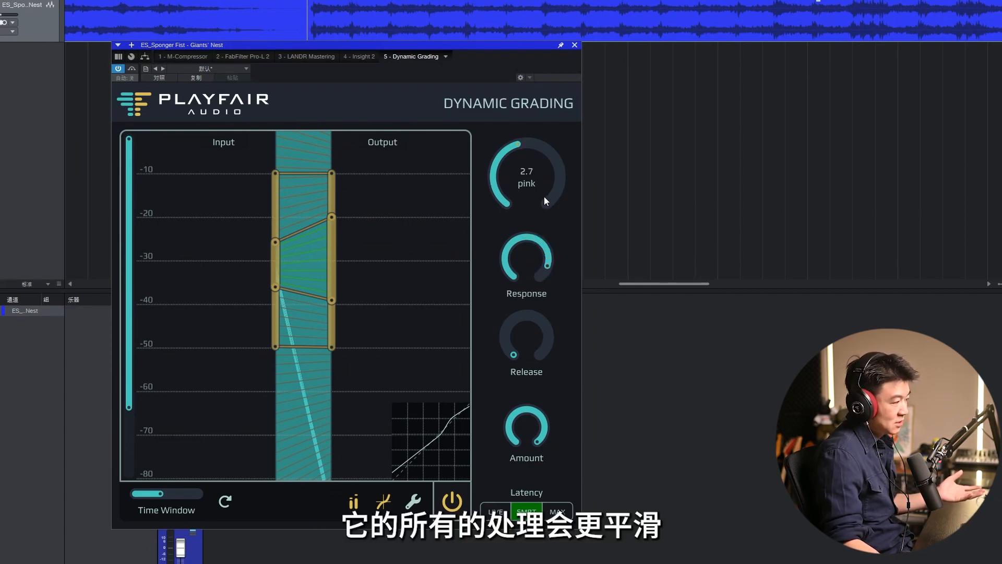
{"action": "left_click_drag", "start_coordinate": [543, 235], "coordinate": [547, 412]}
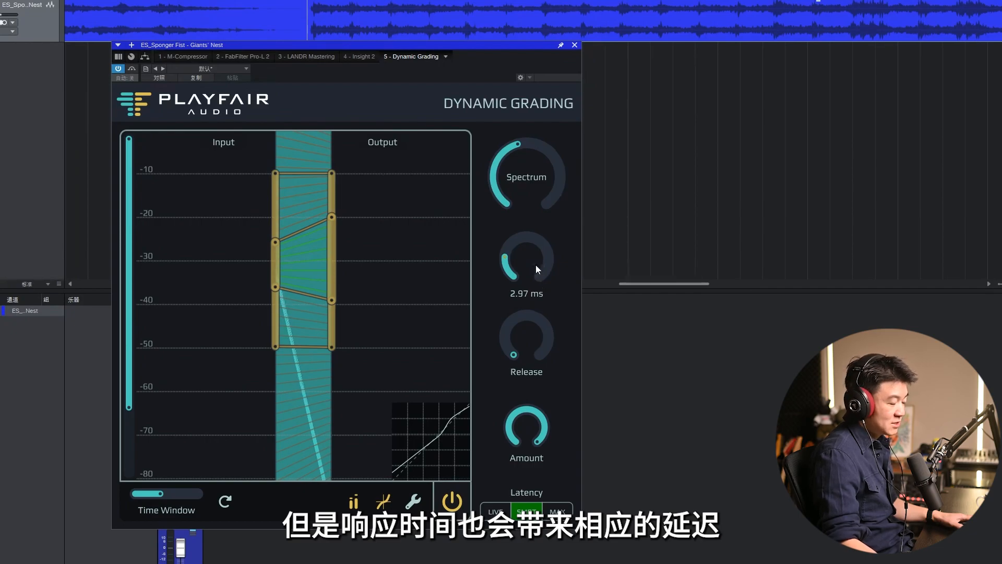
{"action": "left_click_drag", "start_coordinate": [535, 264], "coordinate": [533, 243]}
{"action": "left_click_drag", "start_coordinate": [527, 346], "coordinate": [534, 308]}
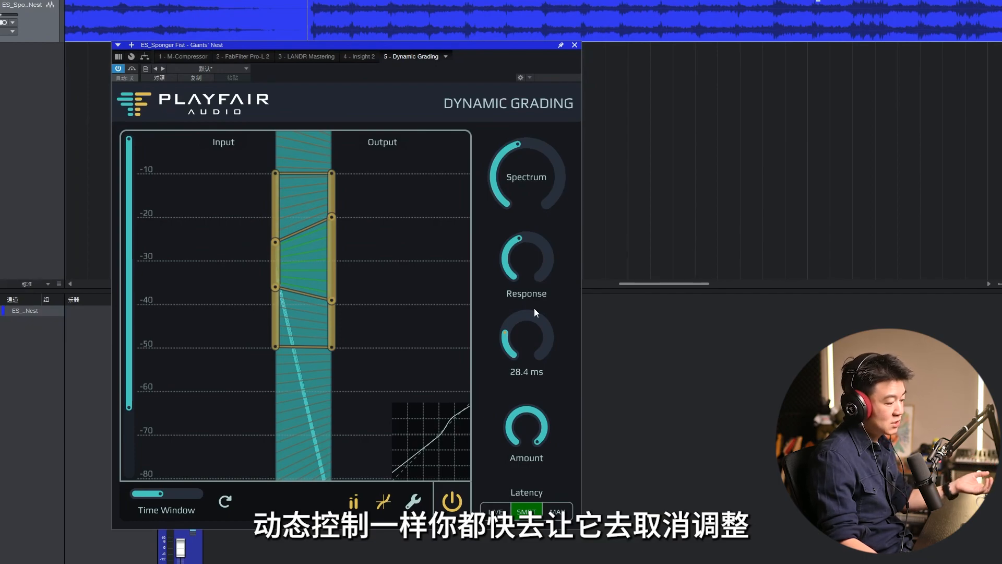
{"action": "left_click_drag", "start_coordinate": [534, 308], "coordinate": [525, 361]}
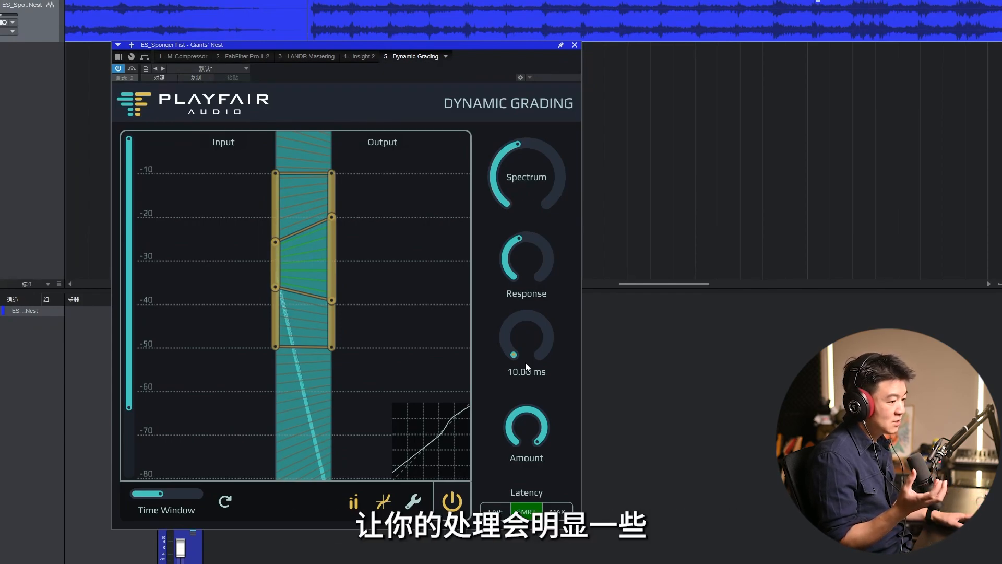
Step: Keep the Amount at 100% and raise the body's lower input handle to about -34 dB
{"action": "mouse_move", "coordinate": [528, 424]}
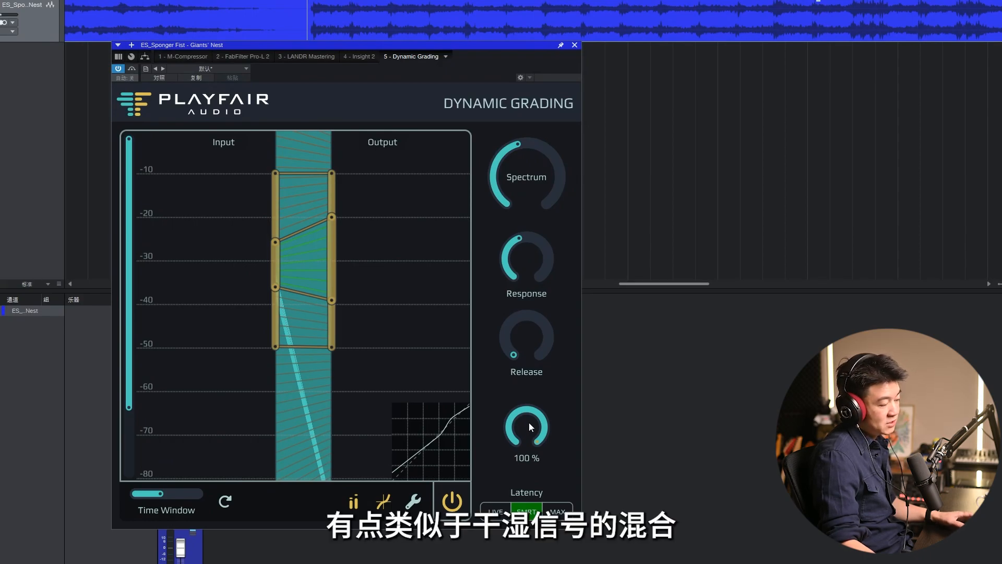
{"action": "mouse_move", "coordinate": [528, 422]}
{"action": "left_mouse_down"}
{"action": "mouse_move", "coordinate": [526, 483]}
{"action": "mouse_move", "coordinate": [528, 405]}
{"action": "left_mouse_up"}
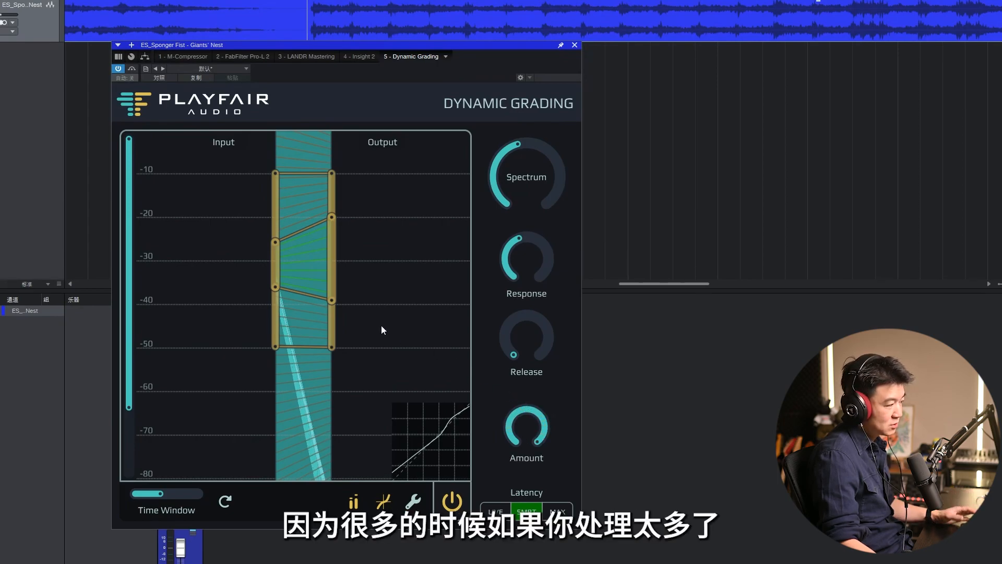
{"action": "left_click_drag", "start_coordinate": [277, 285], "coordinate": [278, 274]}
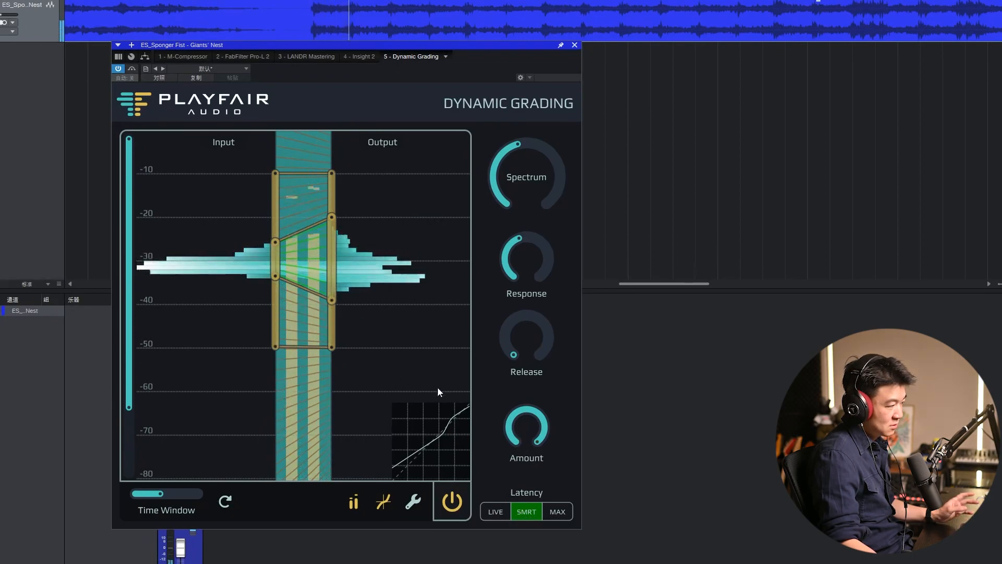
Step: Lower the Amount in stages to its minimum during playback and bring it back up to full, watching the transfer curve
{"action": "left_click_drag", "start_coordinate": [522, 429], "coordinate": [544, 547]}
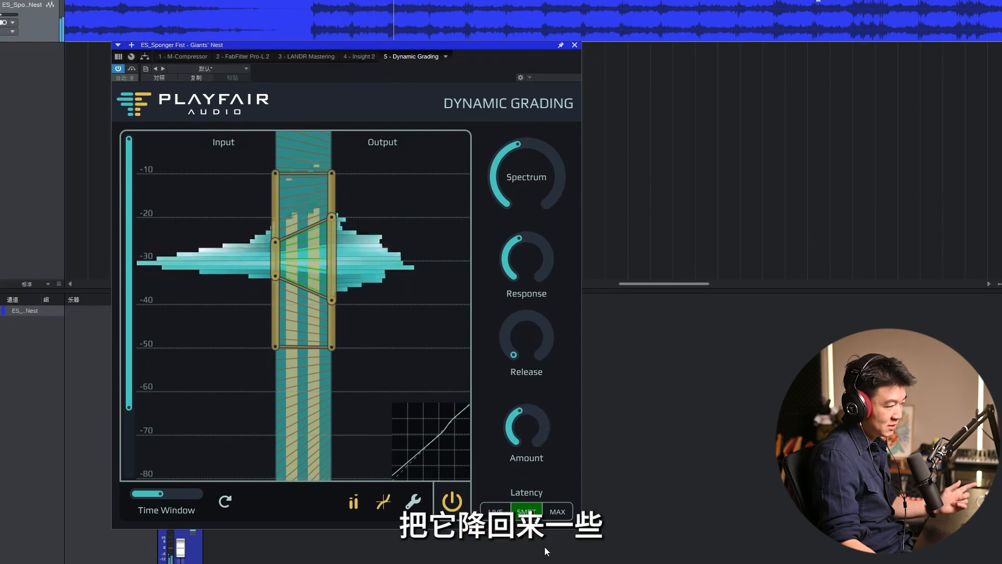
{"action": "mouse_move", "coordinate": [530, 446]}
{"action": "left_click_drag", "start_coordinate": [531, 434], "coordinate": [541, 495]}
{"action": "left_click_drag", "start_coordinate": [525, 431], "coordinate": [529, 522]}
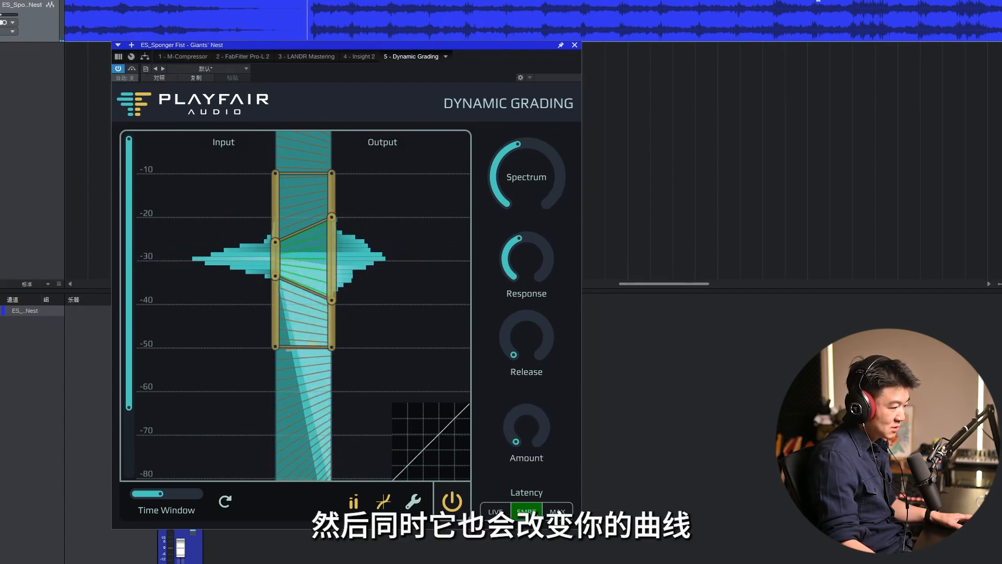
{"action": "left_click_drag", "start_coordinate": [533, 433], "coordinate": [544, 349]}
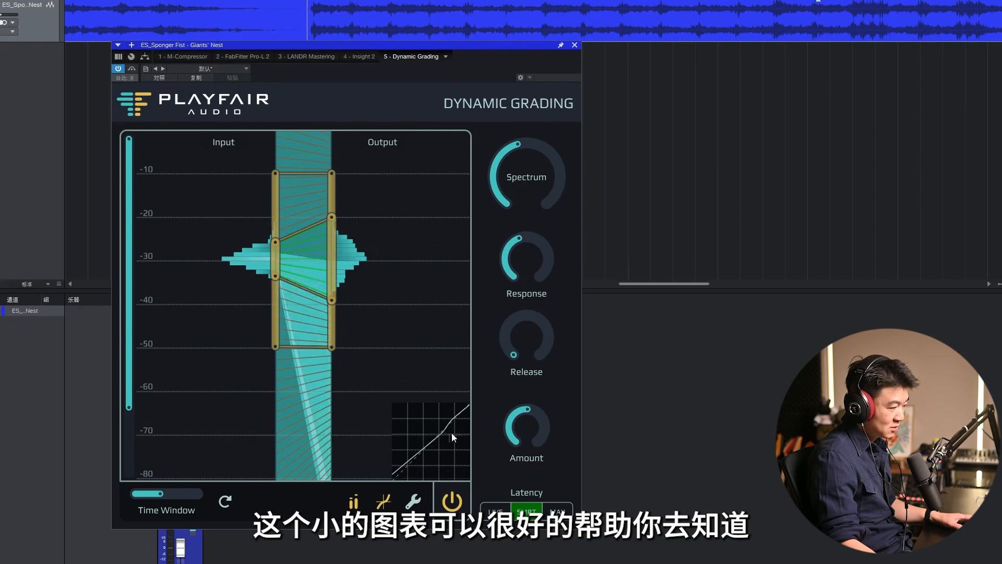
{"action": "left_click_drag", "start_coordinate": [525, 429], "coordinate": [534, 322]}
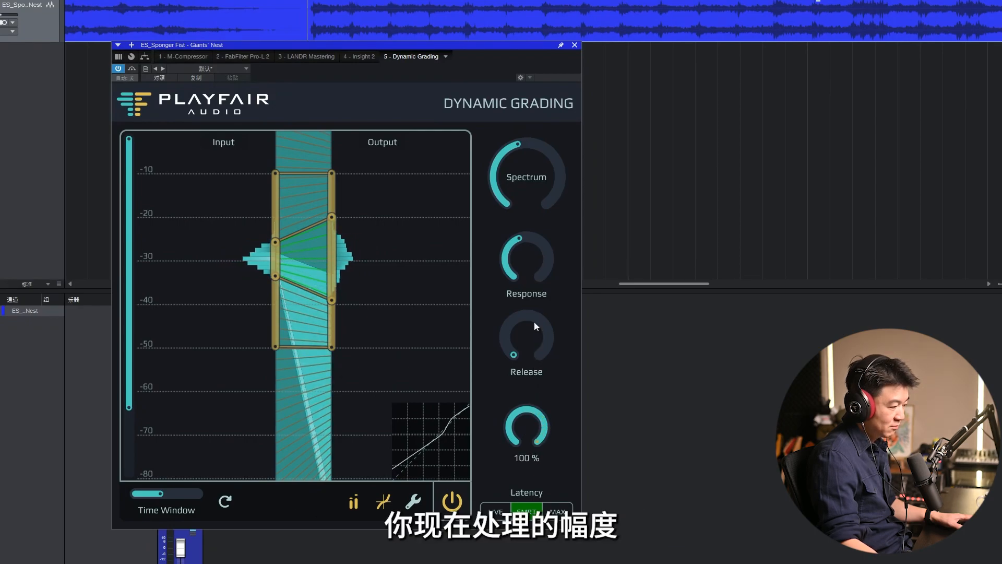
Step: Try the LIVE latency mode, return to SMRT, and sweep the Response time up to 63.7 ms and down to 2.18 ms
{"action": "left_click", "coordinate": [499, 515]}
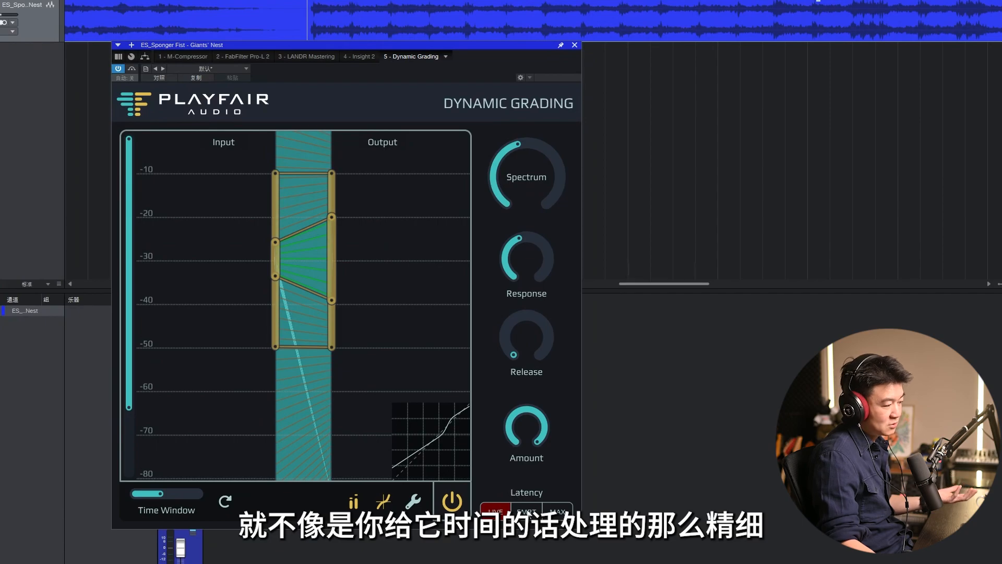
{"action": "left_click", "coordinate": [527, 511]}
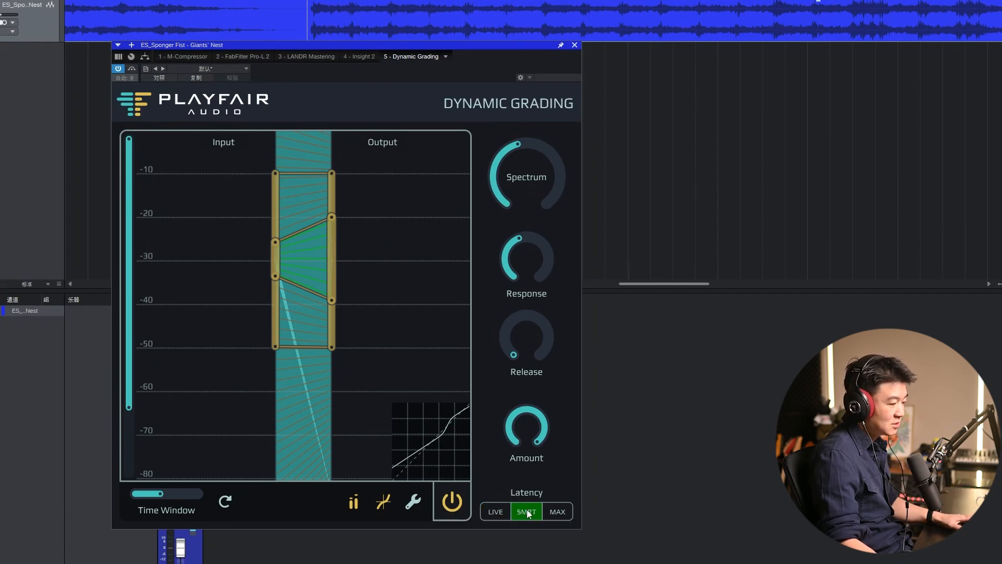
{"action": "mouse_move", "coordinate": [531, 262]}
{"action": "left_click_drag", "start_coordinate": [532, 302], "coordinate": [539, 394]}
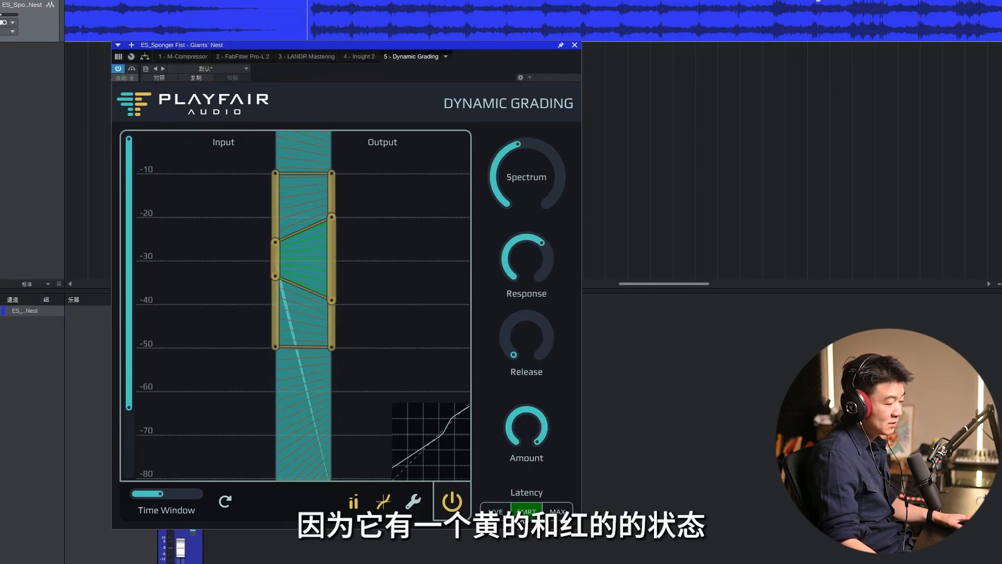
{"action": "left_click_drag", "start_coordinate": [528, 258], "coordinate": [540, 291]}
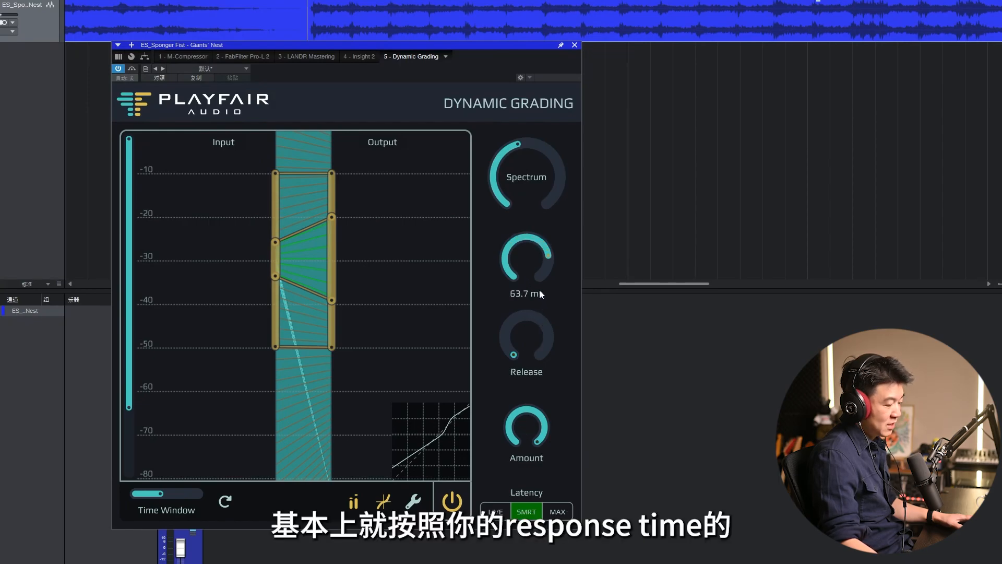
{"action": "left_click_drag", "start_coordinate": [520, 257], "coordinate": [528, 404]}
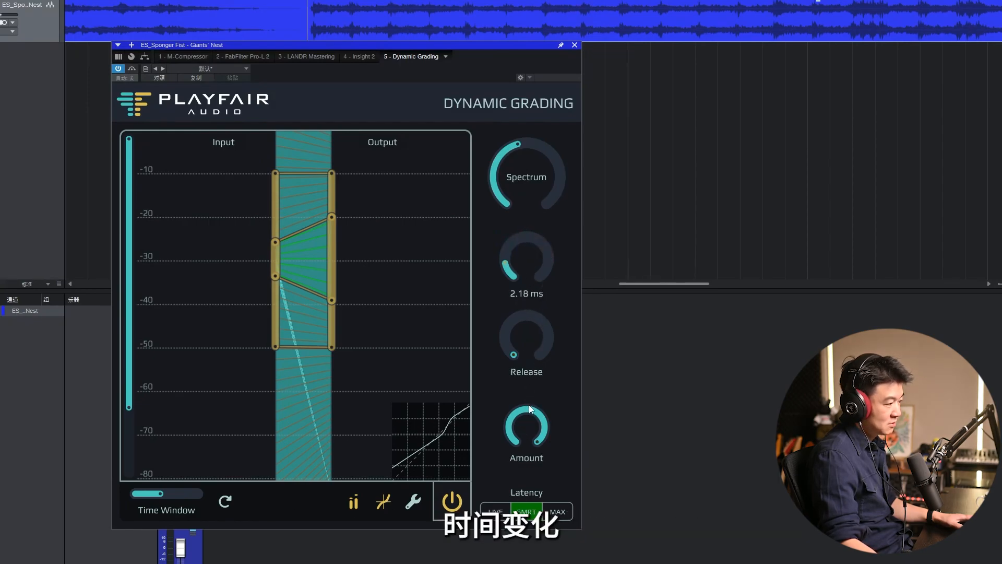
Step: Switch the Latency mode to MAX, try a Response time of 15.7 ms, and settle it at 8.44 ms
{"action": "left_click", "coordinate": [556, 511]}
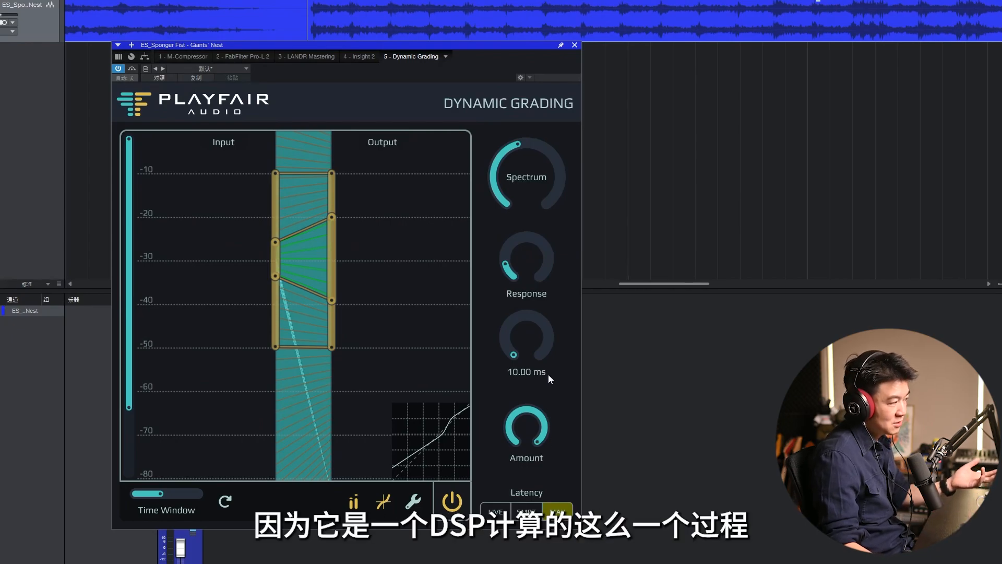
{"action": "mouse_move", "coordinate": [541, 280]}
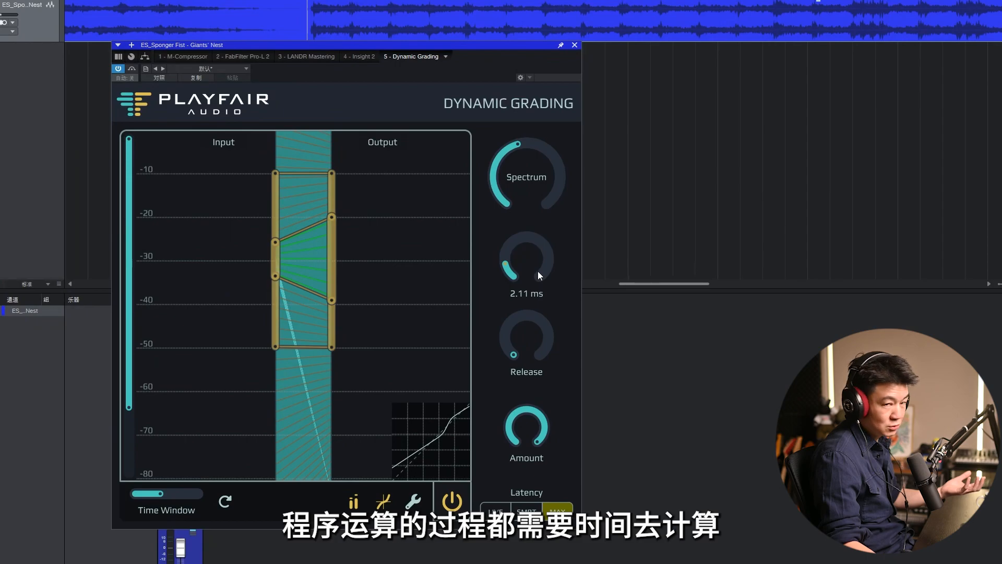
{"action": "left_click_drag", "start_coordinate": [537, 271], "coordinate": [541, 250]}
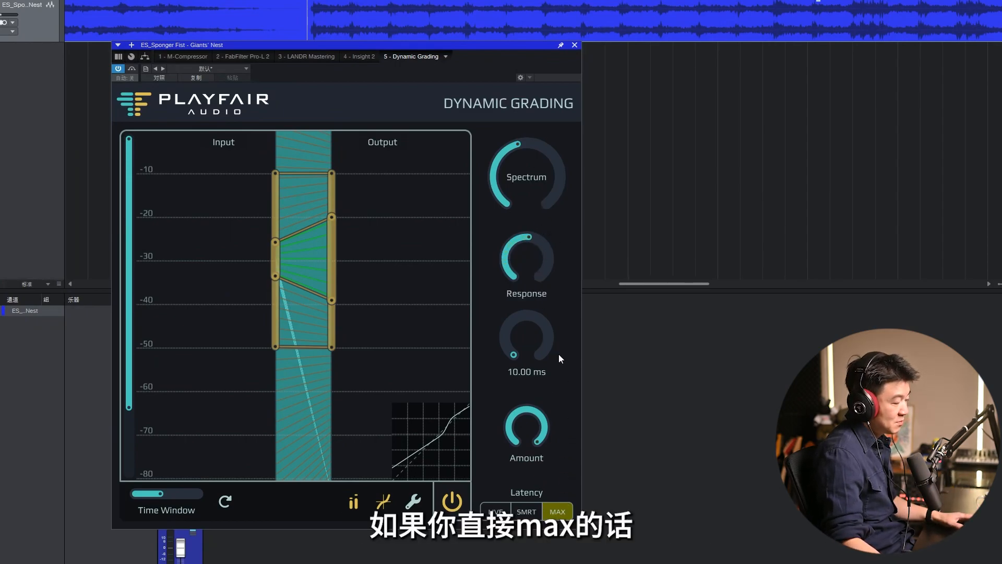
{"action": "mouse_move", "coordinate": [548, 269]}
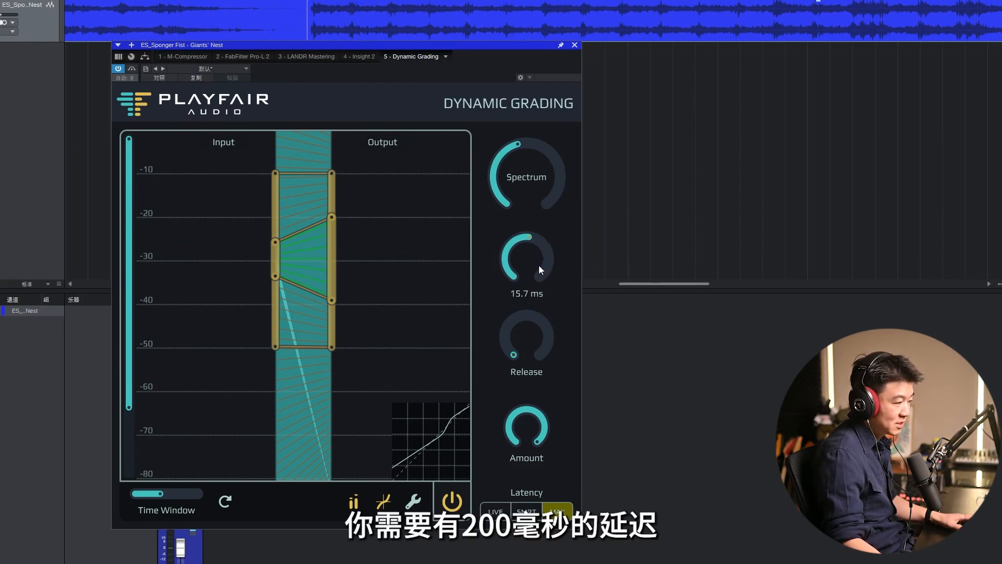
{"action": "left_click_drag", "start_coordinate": [539, 265], "coordinate": [538, 287]}
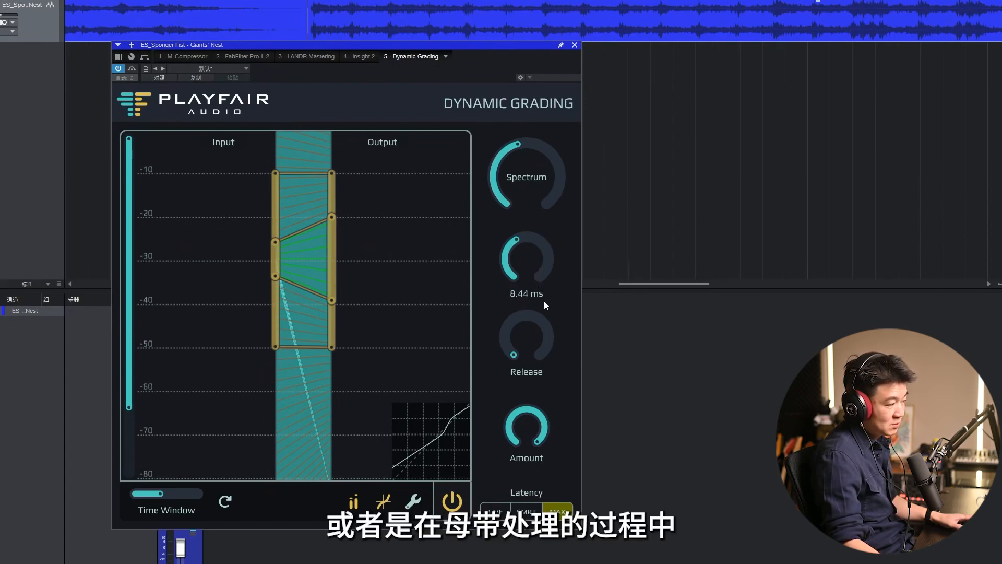
Step: Switch the Latency mode to LIVE and raise the body's lower output handle to about -35 dB
{"action": "left_click", "coordinate": [496, 509]}
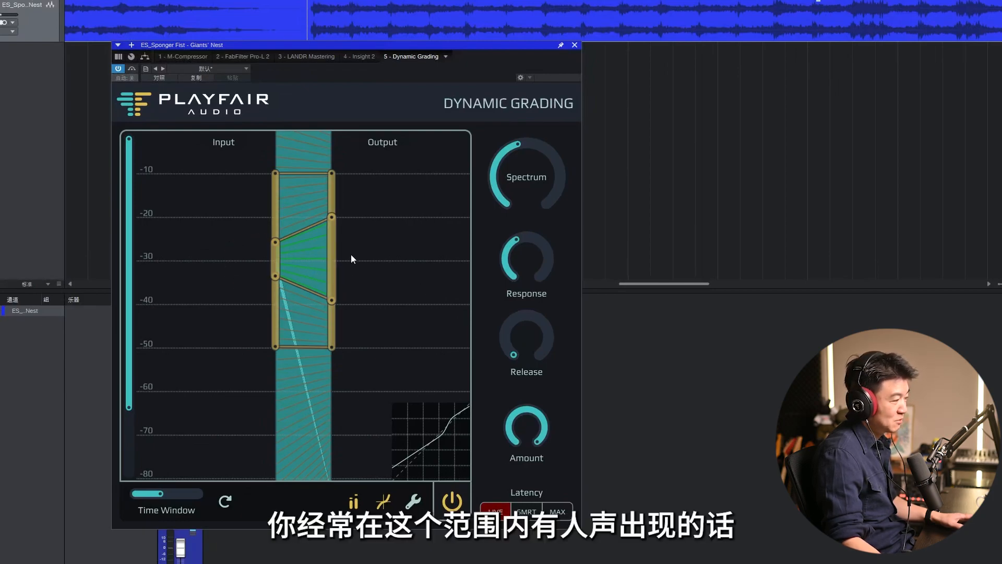
{"action": "left_click_drag", "start_coordinate": [332, 301], "coordinate": [332, 282]}
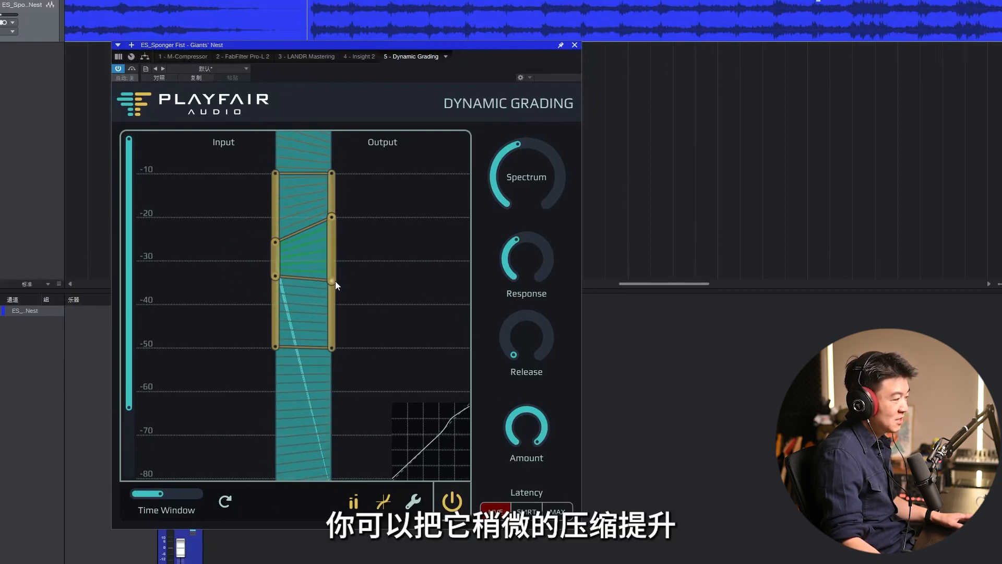